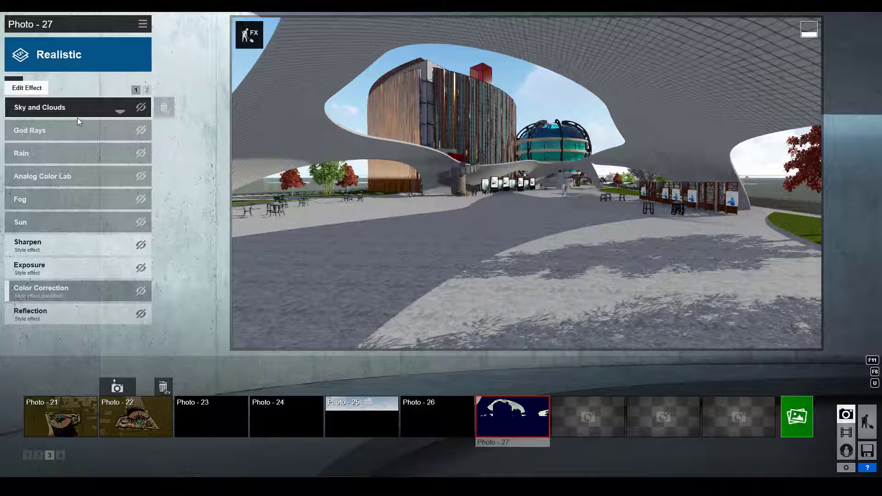
Flip through both FX pages, then open Photo 27's Sky and Clouds effect settings
{"action": "left_click", "coordinate": [146, 89]}
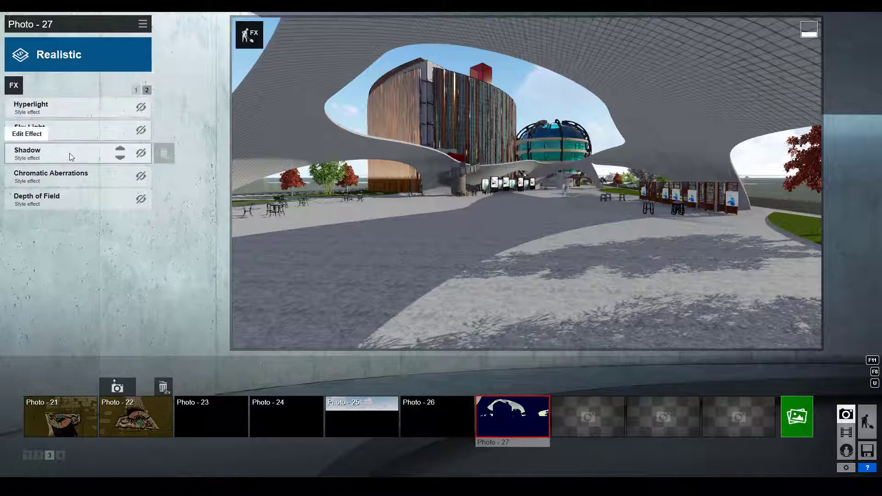
{"action": "left_click", "coordinate": [136, 90]}
{"action": "left_click", "coordinate": [77, 108]}
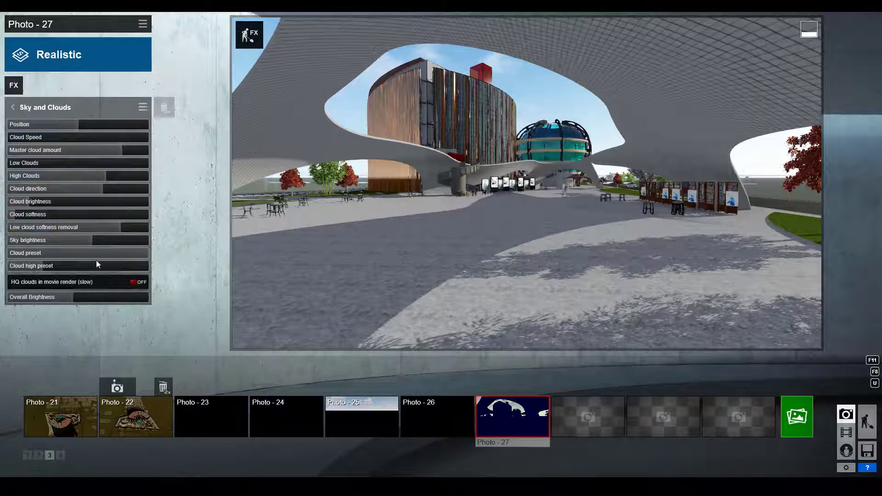
Back in the effects list, enable God Rays, Rain, Analog Color Lab and Fog
{"action": "left_click", "coordinate": [13, 106]}
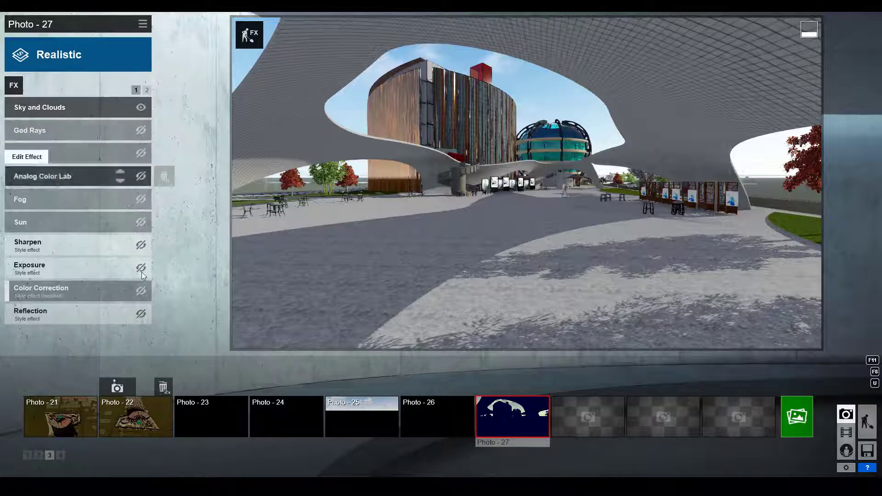
{"action": "left_click", "coordinate": [143, 90]}
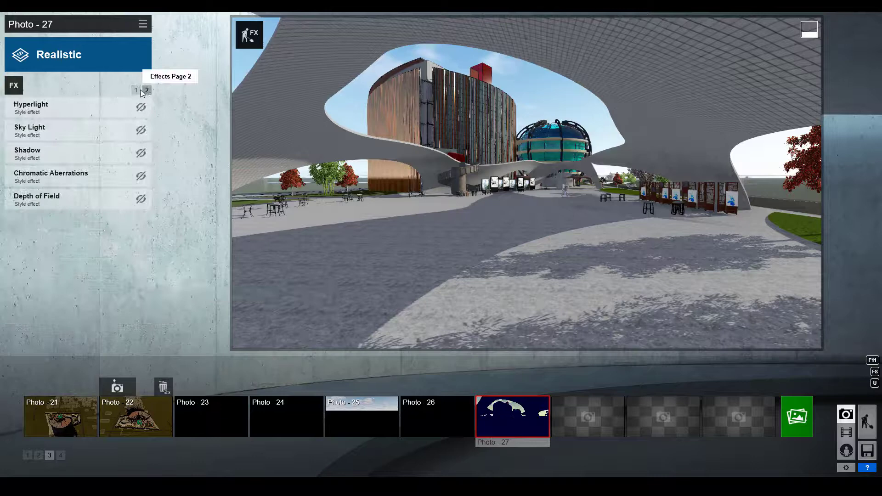
{"action": "left_click", "coordinate": [139, 90]}
{"action": "mouse_move", "coordinate": [125, 150]}
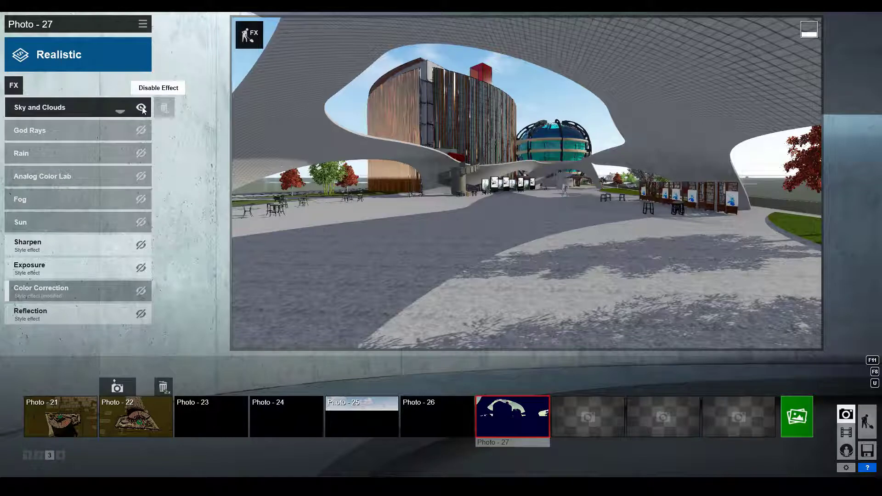
{"action": "left_click", "coordinate": [141, 130]}
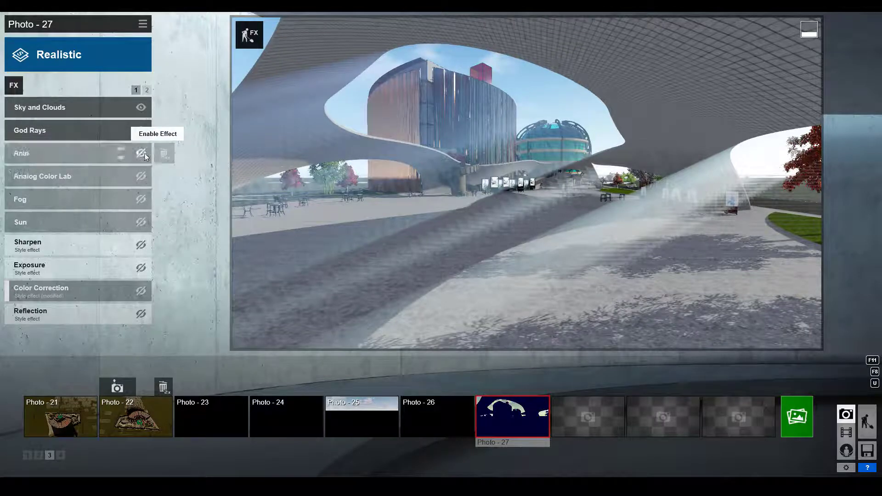
{"action": "left_click", "coordinate": [141, 154]}
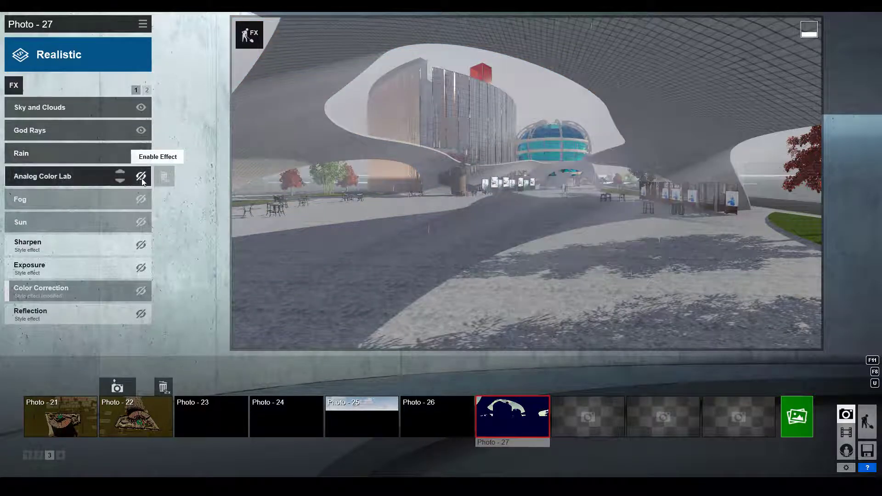
{"action": "left_click", "coordinate": [141, 177]}
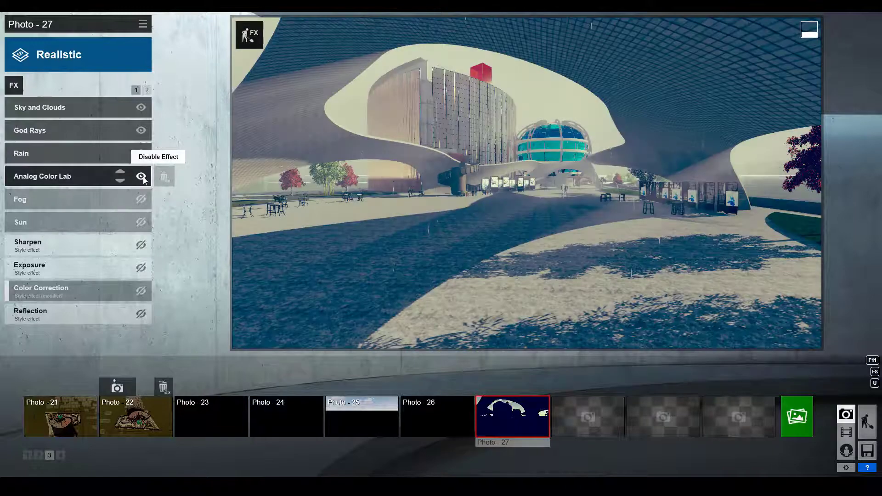
{"action": "left_click", "coordinate": [142, 199]}
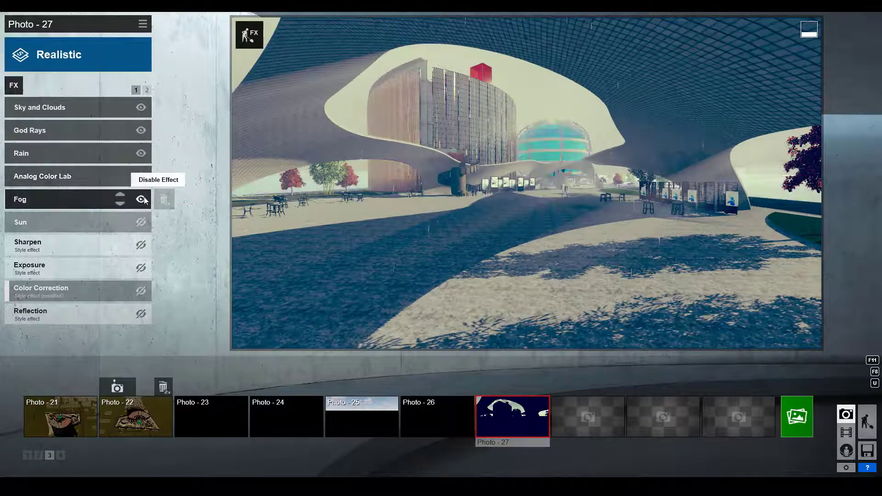
Enable Sun, Sharpen, Exposure, Color Correction and Reflection on page 1
{"action": "left_click", "coordinate": [141, 223]}
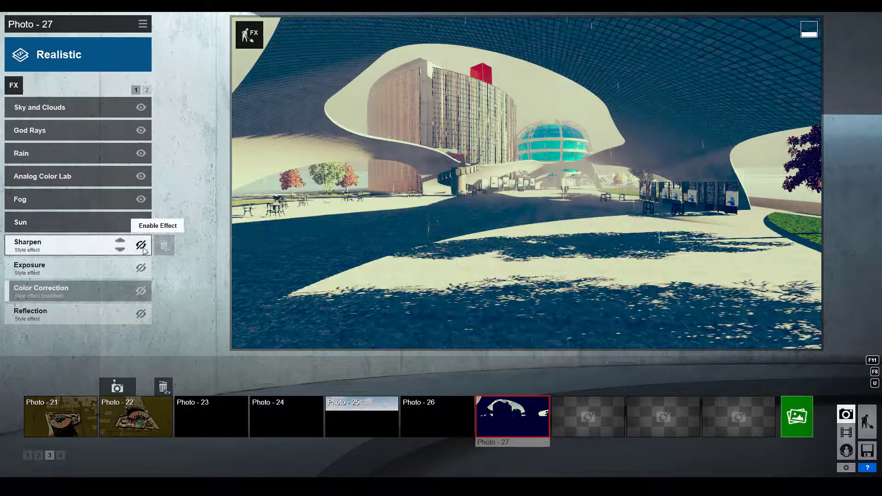
{"action": "left_click", "coordinate": [142, 246]}
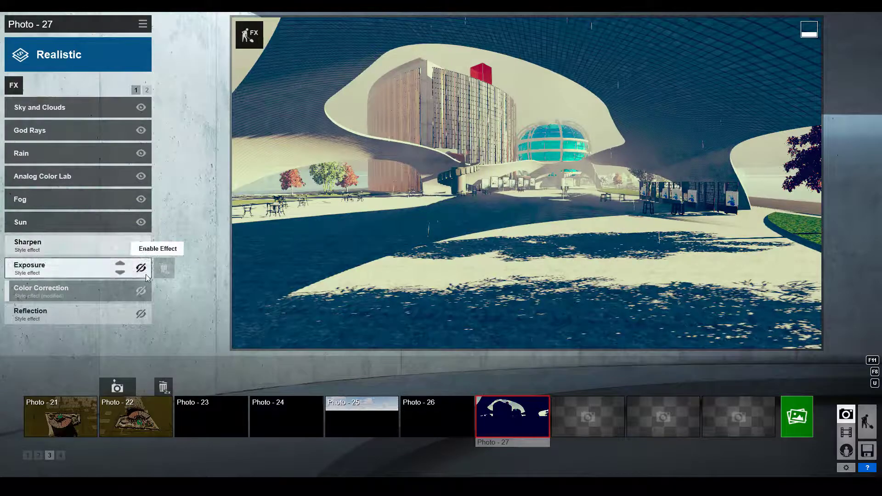
{"action": "left_click", "coordinate": [142, 269]}
{"action": "left_click", "coordinate": [143, 292]}
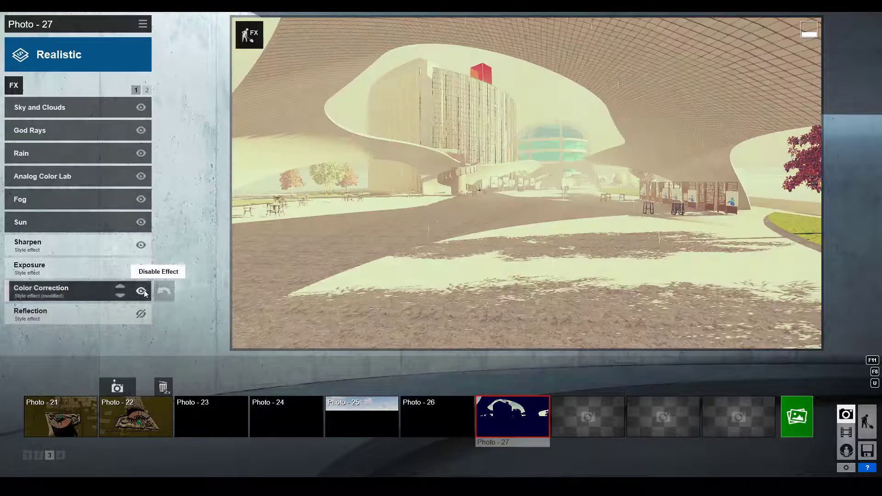
{"action": "left_click", "coordinate": [141, 314]}
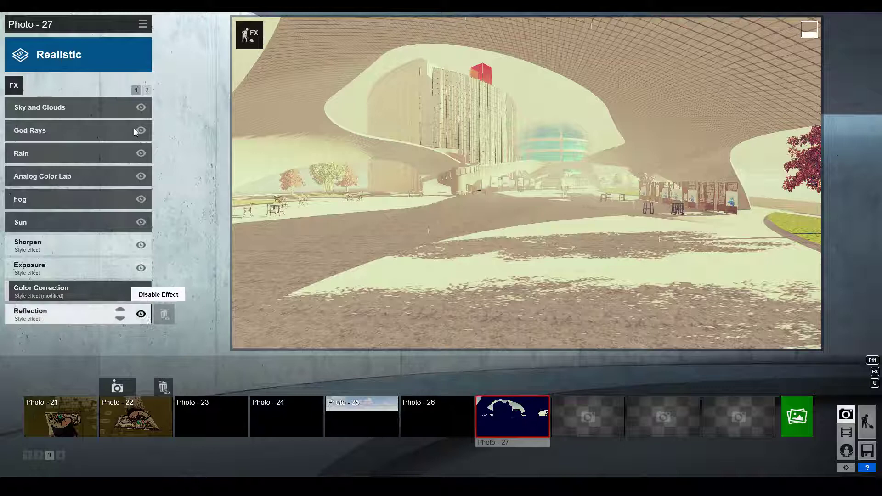
Enable Hyperlight, Sky Light, Shadow, Chromatic Aberrations and Depth of Field on page 2
{"action": "left_click", "coordinate": [148, 89]}
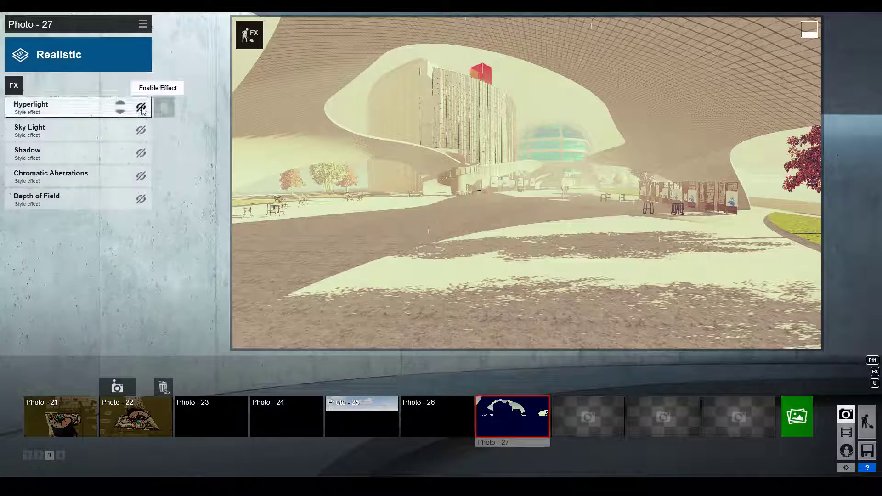
{"action": "left_click", "coordinate": [141, 107]}
{"action": "left_click", "coordinate": [142, 130]}
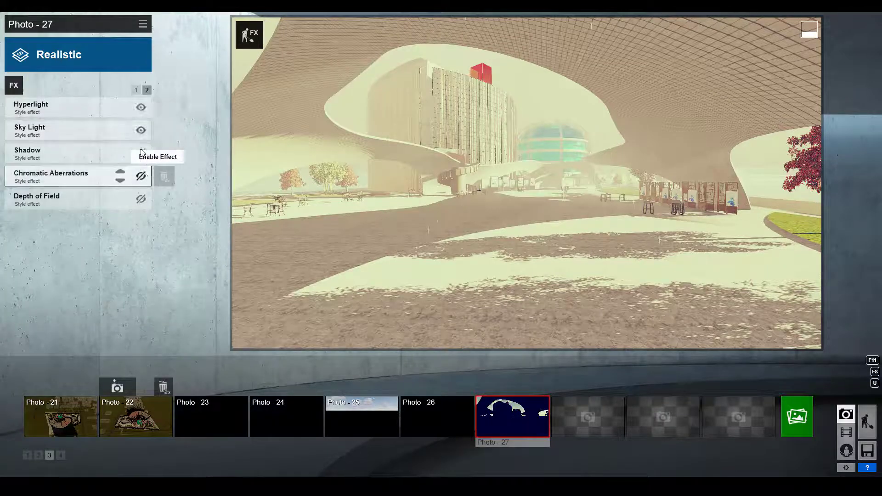
{"action": "left_click", "coordinate": [141, 153]}
{"action": "left_click", "coordinate": [141, 176]}
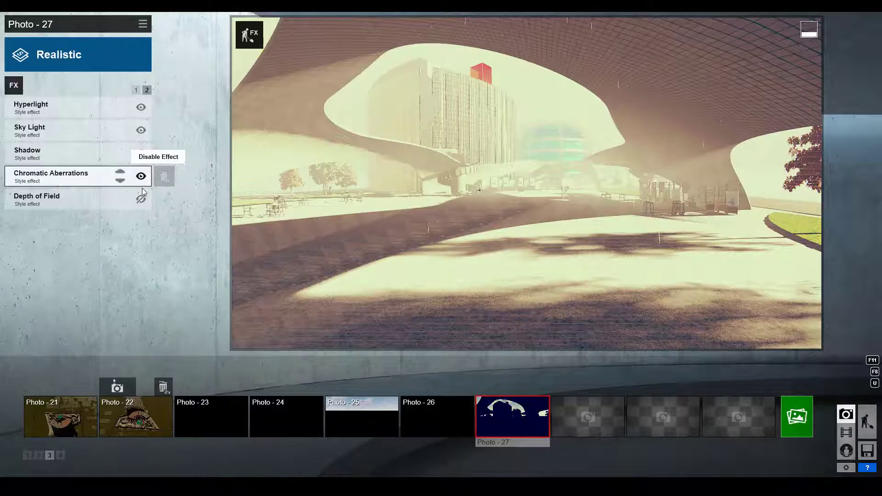
{"action": "left_click", "coordinate": [141, 199]}
{"action": "left_click", "coordinate": [136, 90]}
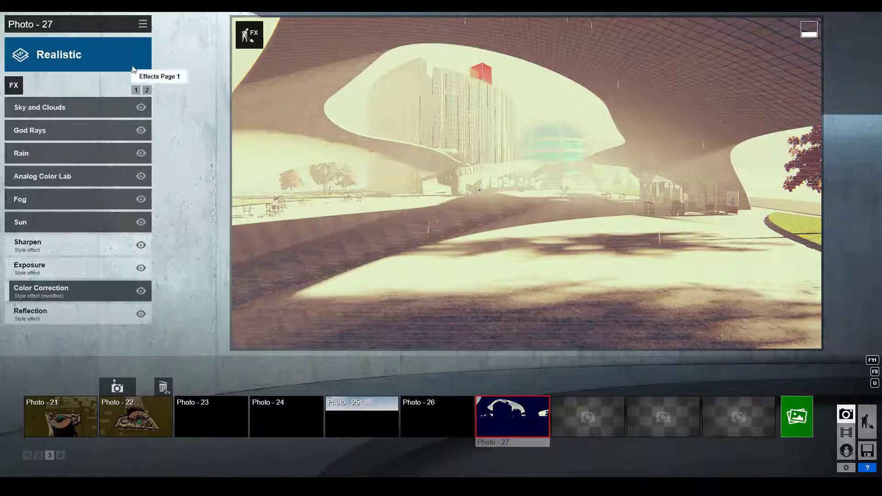
Disable God Rays, Rain and Fog, and toggle Analog Color Lab off and back on
{"action": "left_click", "coordinate": [142, 131]}
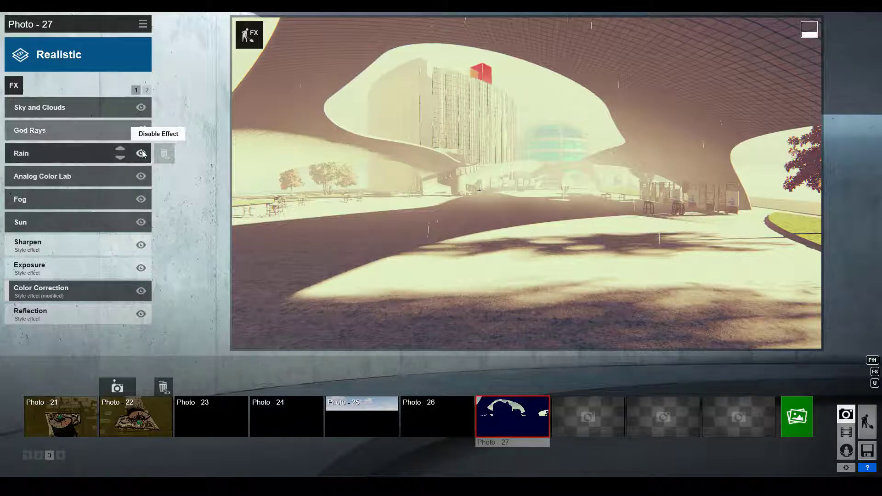
{"action": "left_click", "coordinate": [142, 153]}
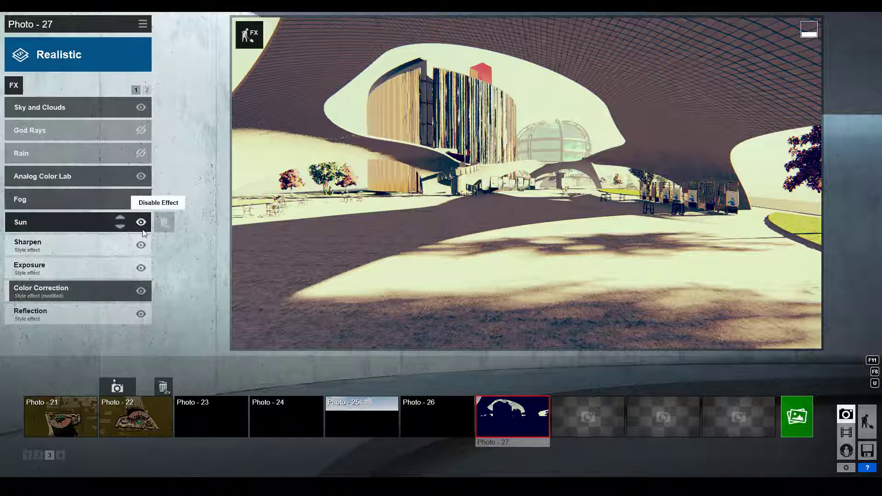
{"action": "left_click", "coordinate": [141, 269]}
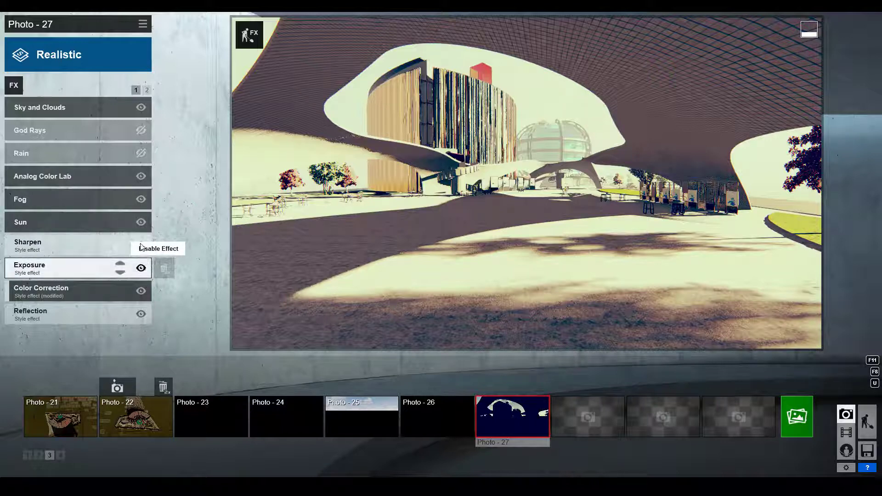
{"action": "left_click", "coordinate": [141, 204]}
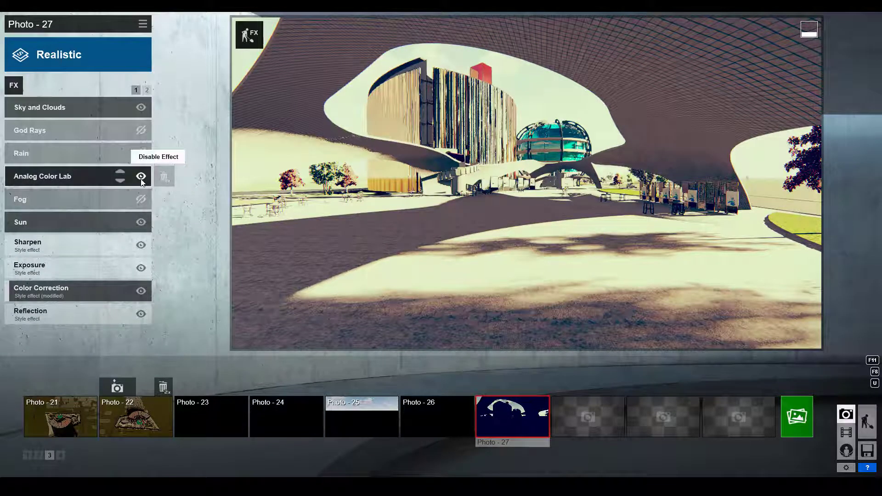
{"action": "left_click", "coordinate": [142, 179]}
{"action": "left_click", "coordinate": [141, 178]}
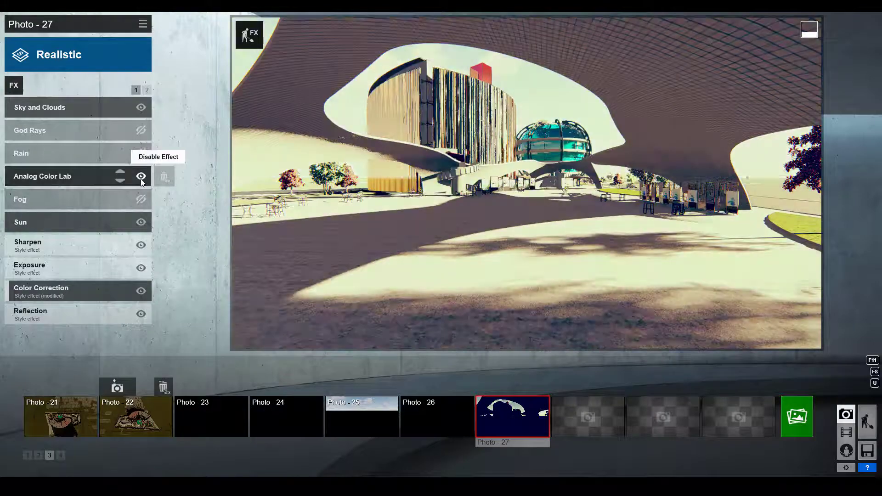
Set Analog Color Lab's Style to 2.0 and its colour grading amount to 1.8
{"action": "left_click", "coordinate": [77, 179]}
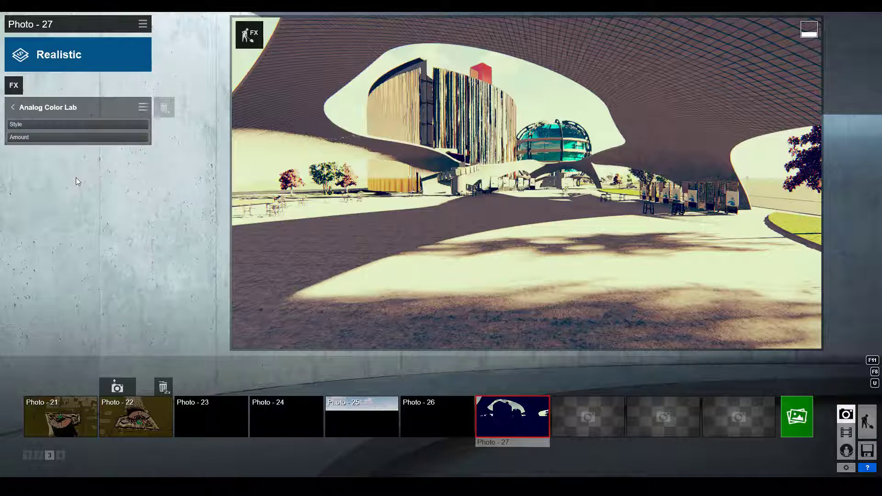
{"action": "left_click_drag", "start_coordinate": [106, 125], "coordinate": [157, 128]}
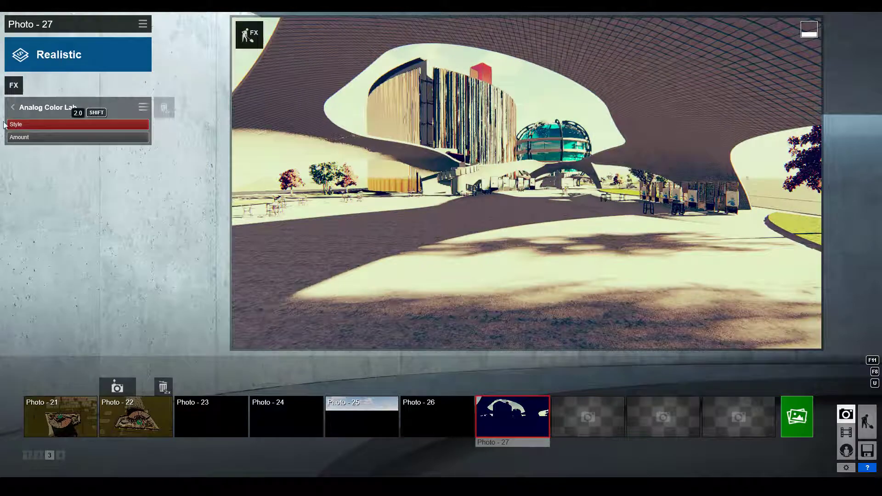
{"action": "left_click_drag", "start_coordinate": [68, 137], "coordinate": [3, 142]}
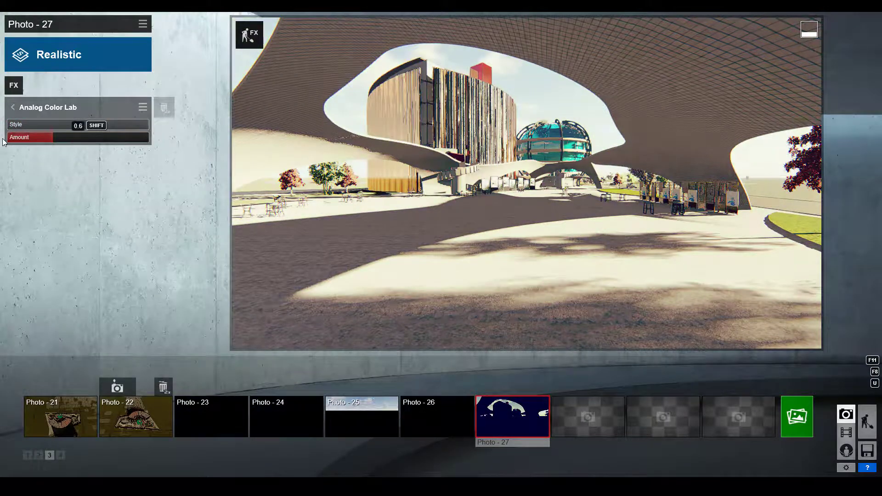
{"action": "left_click", "coordinate": [133, 139]}
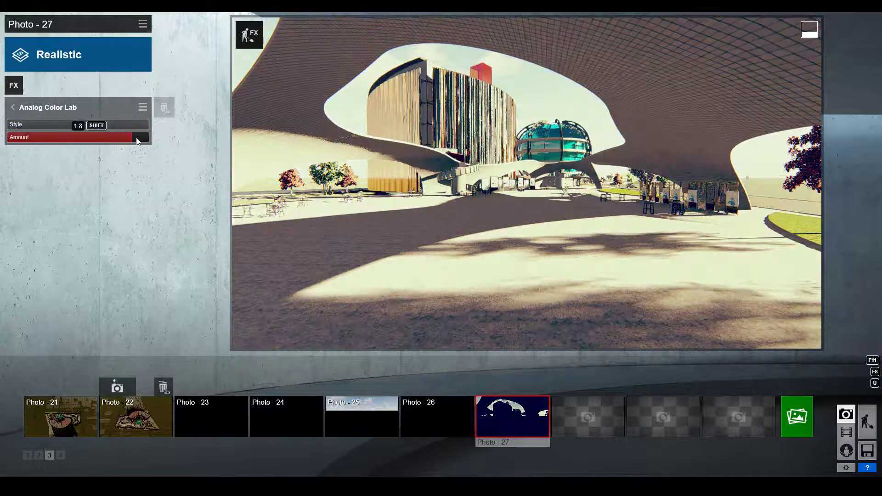
{"action": "left_click", "coordinate": [12, 107]}
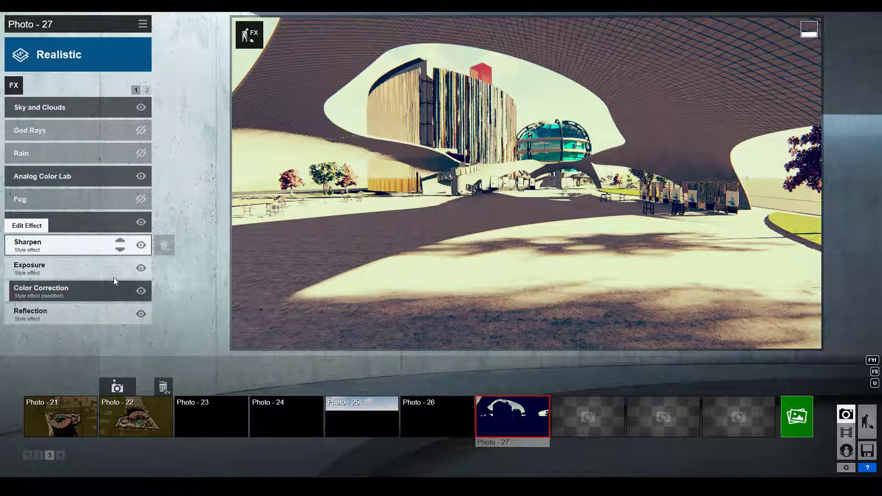
Review FX page 2 and the Render Photo options, then bring up the Collage Style folder
{"action": "left_click", "coordinate": [147, 90]}
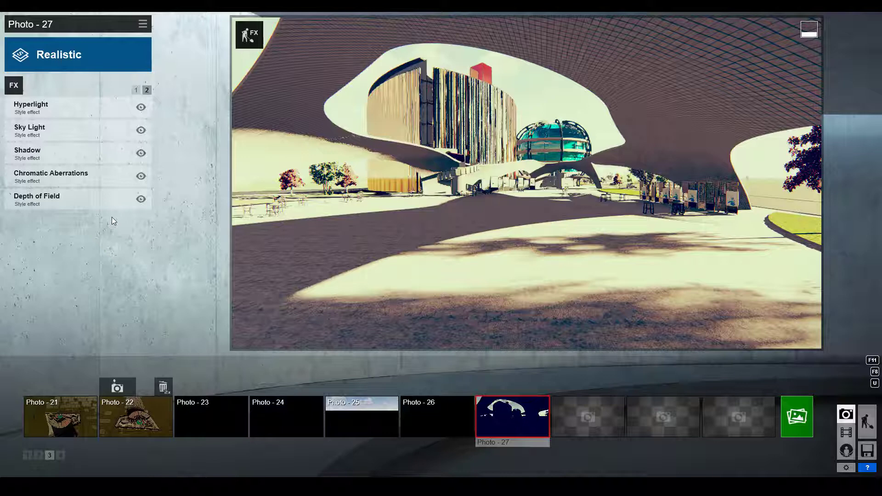
{"action": "left_click", "coordinate": [801, 419]}
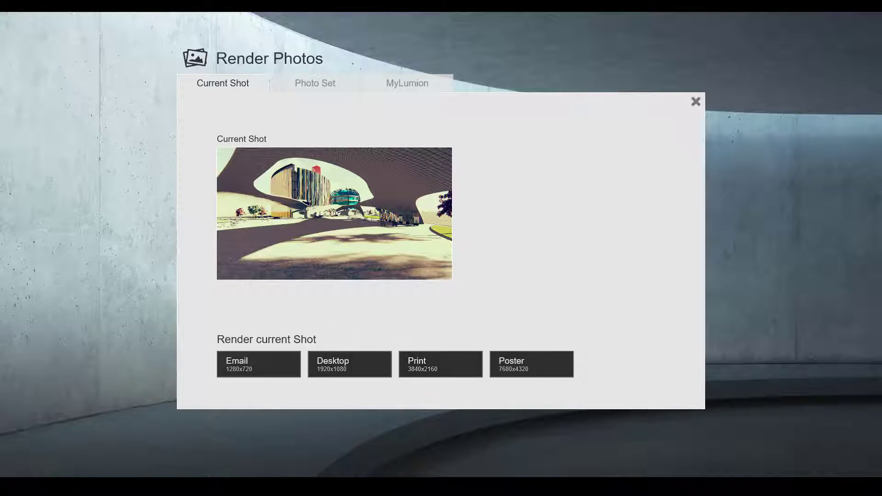
{"action": "mouse_move", "coordinate": [507, 486]}
{"action": "left_click", "coordinate": [508, 442]}
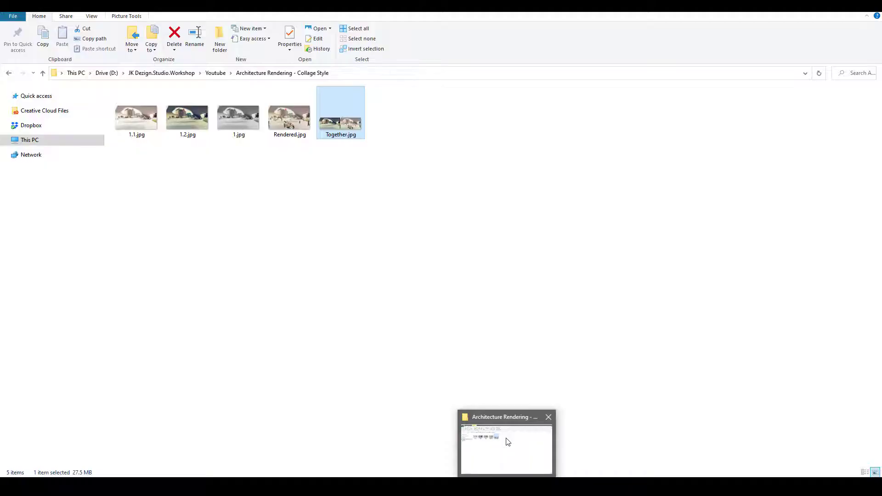
{"action": "left_click", "coordinate": [298, 303]}
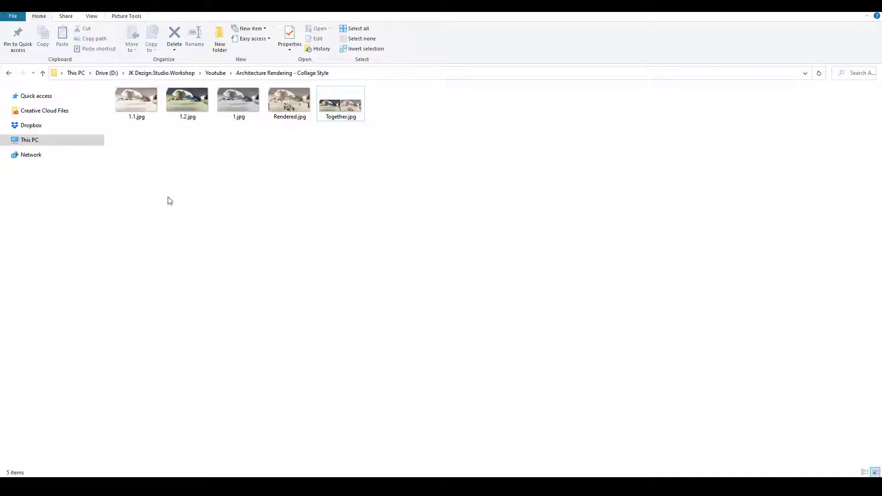
Open 1.1.jpg in Photos and step between the washed-out, saturated and black-and-white renders
{"action": "double_click", "coordinate": [140, 102]}
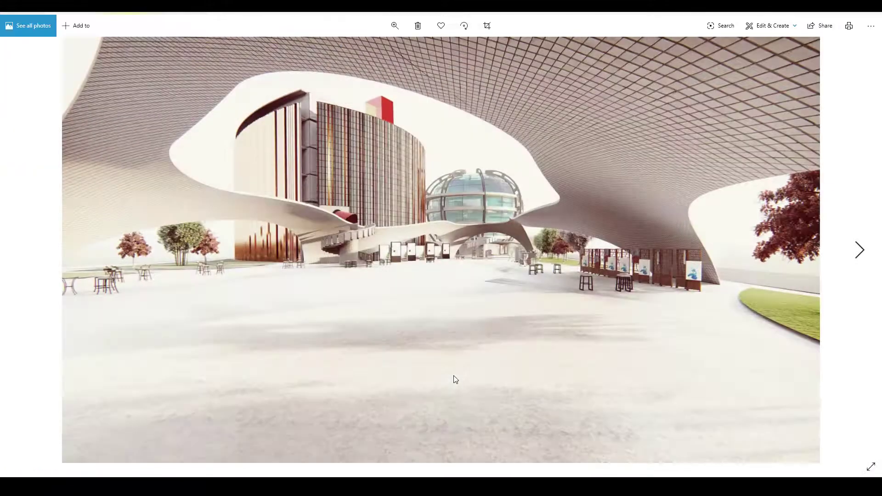
{"action": "left_click", "coordinate": [862, 254]}
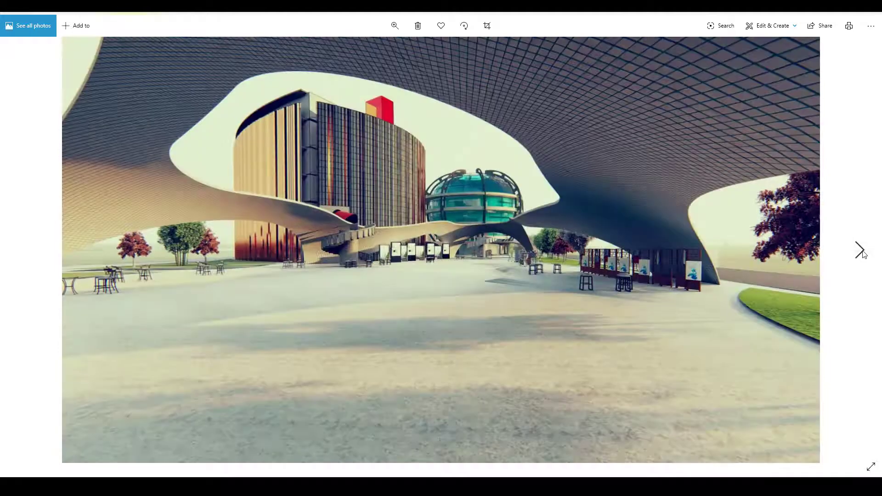
{"action": "left_click", "coordinate": [862, 254]}
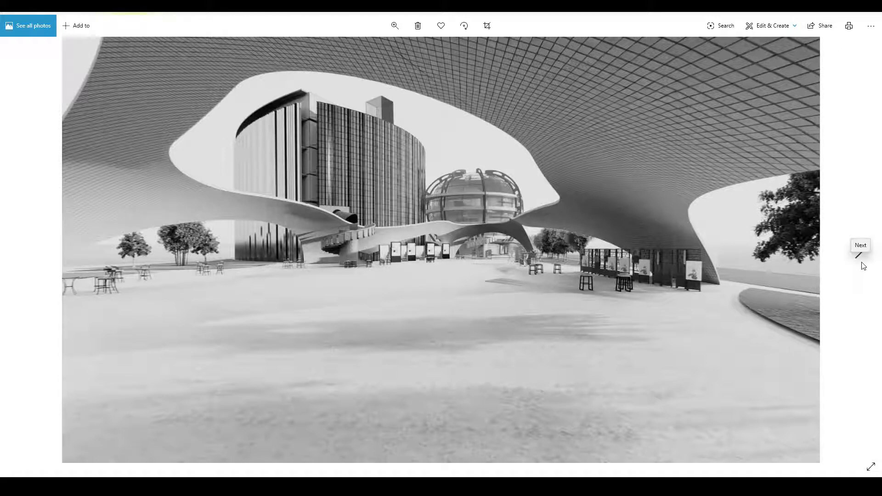
{"action": "left_click", "coordinate": [20, 264]}
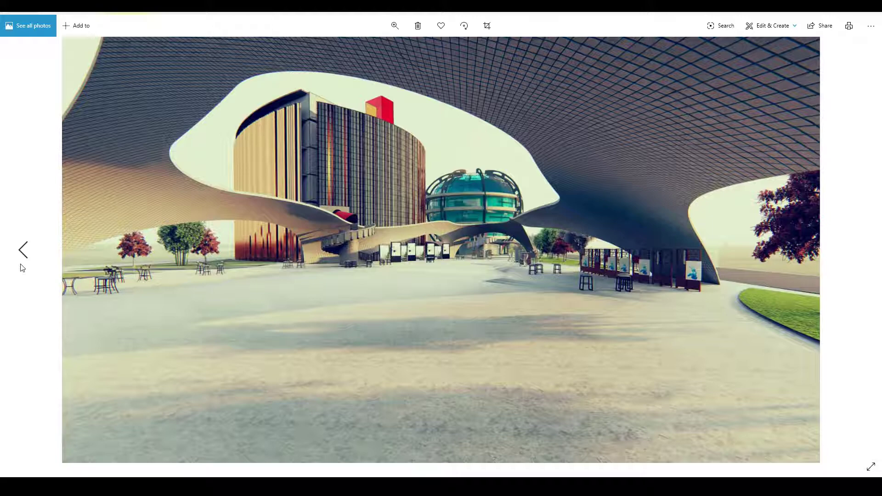
{"action": "left_click", "coordinate": [22, 268]}
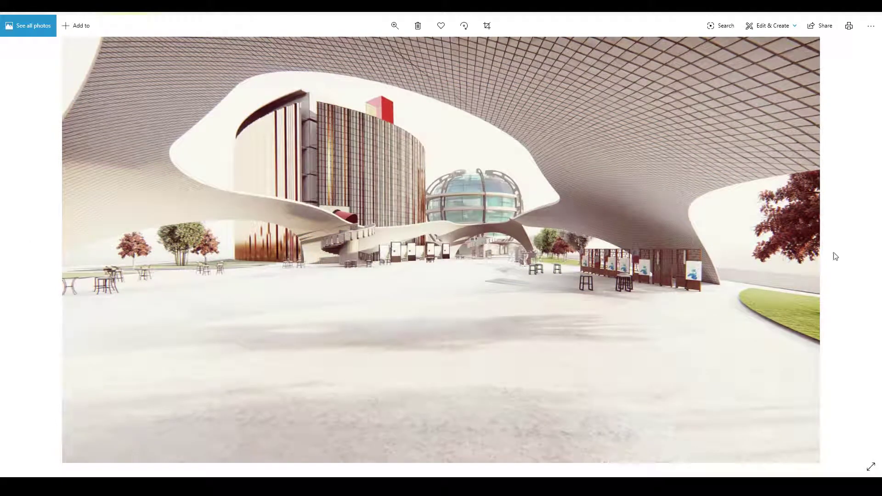
{"action": "left_click", "coordinate": [860, 259]}
{"action": "left_click", "coordinate": [860, 259]}
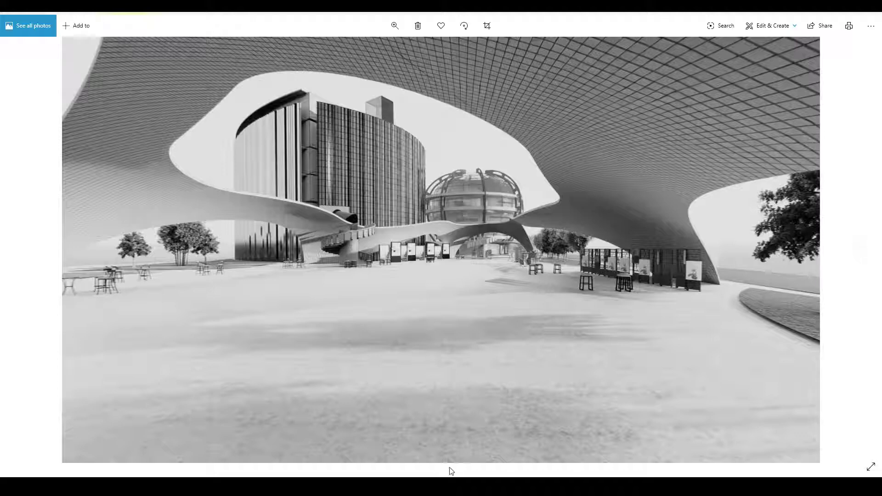
{"action": "mouse_move", "coordinate": [417, 486]}
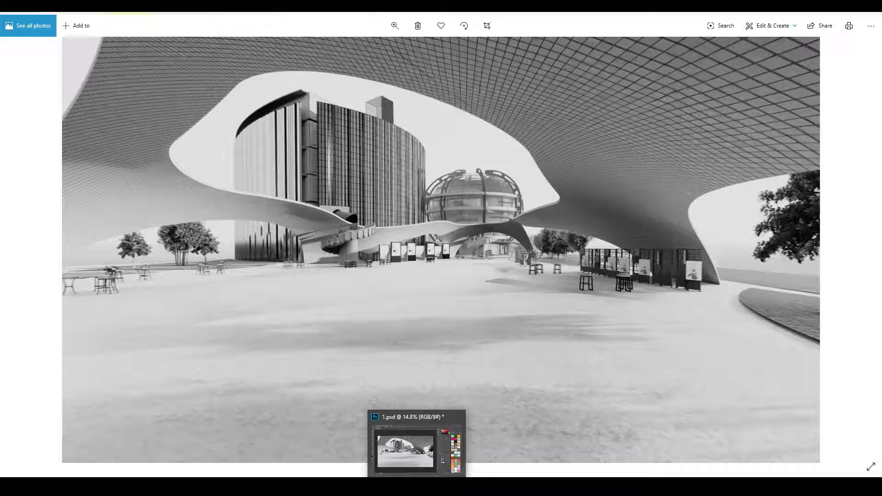
In 1.psd, hide Color Fill 1, show layers 1.2 and Layer 0, and set Layer 0 to 60% opacity
{"action": "left_click", "coordinate": [416, 487]}
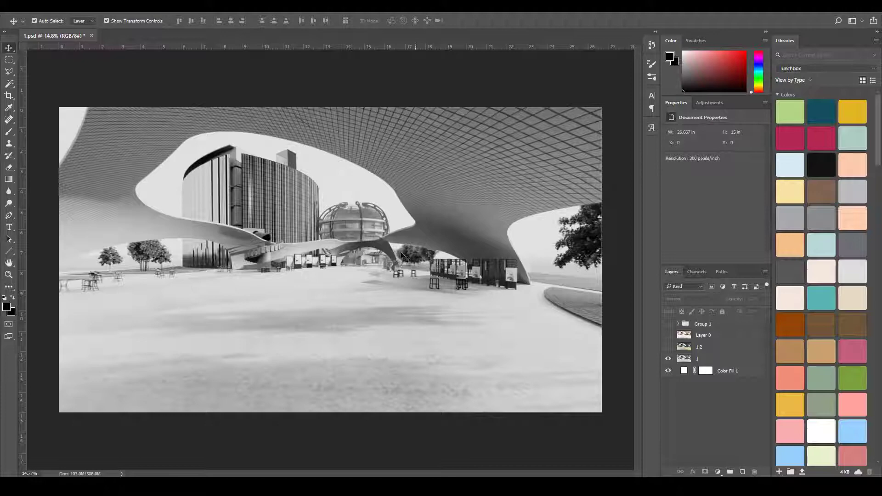
{"action": "left_click", "coordinate": [669, 371]}
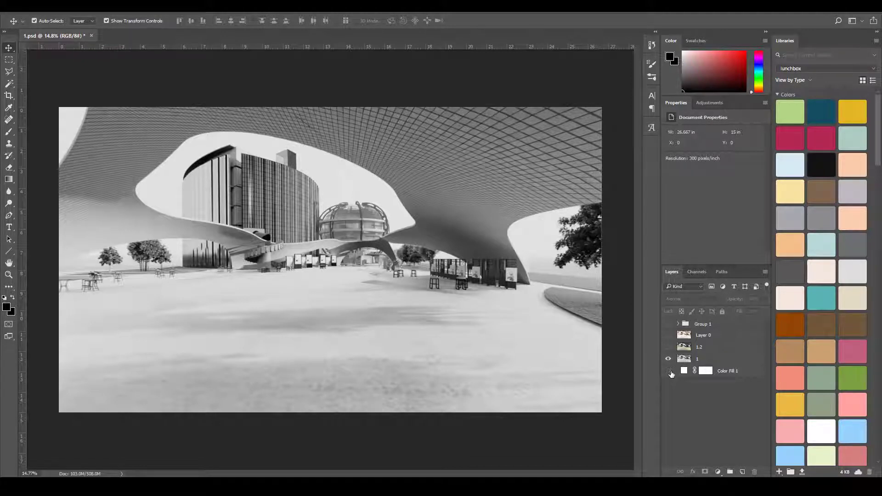
{"action": "left_click", "coordinate": [728, 371]}
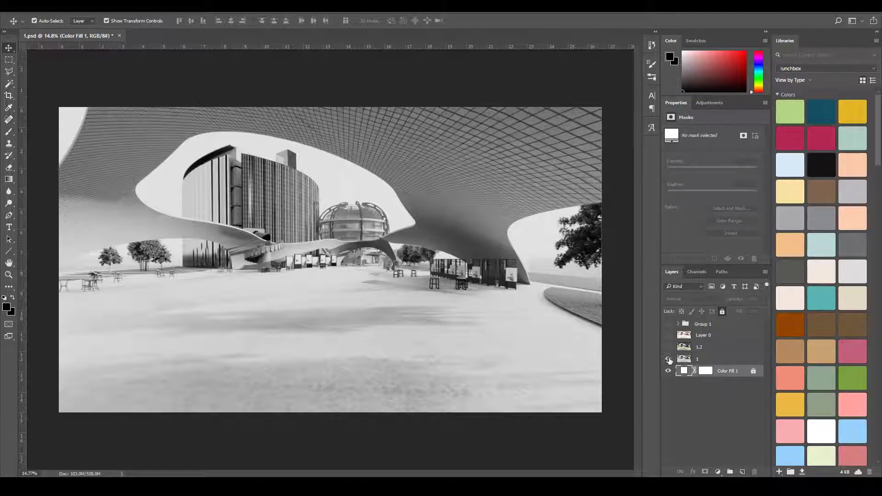
{"action": "left_click", "coordinate": [725, 363]}
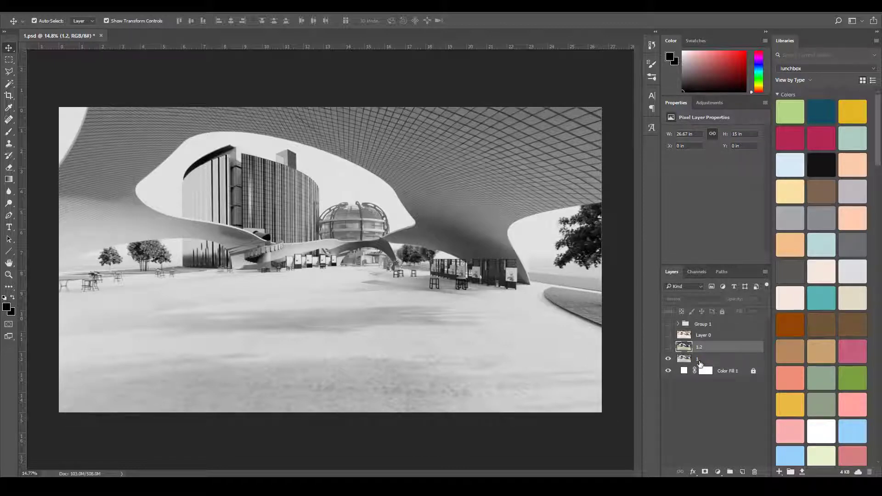
{"action": "left_click", "coordinate": [692, 351]}
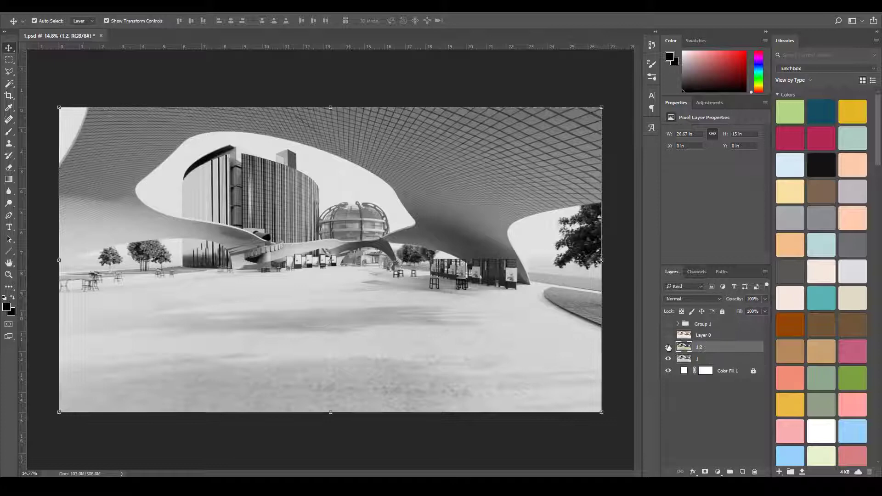
{"action": "left_click", "coordinate": [668, 347]}
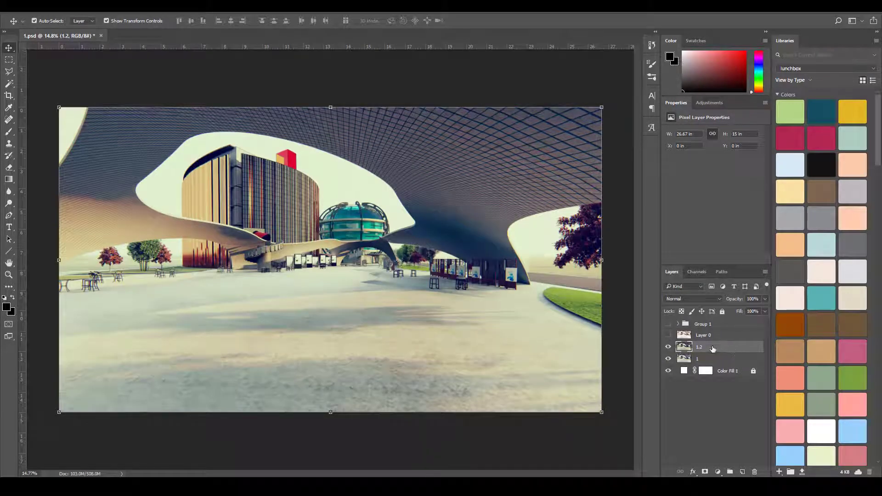
{"action": "left_click", "coordinate": [702, 334]}
{"action": "left_click", "coordinate": [669, 335]}
{"action": "key", "text": "6"}
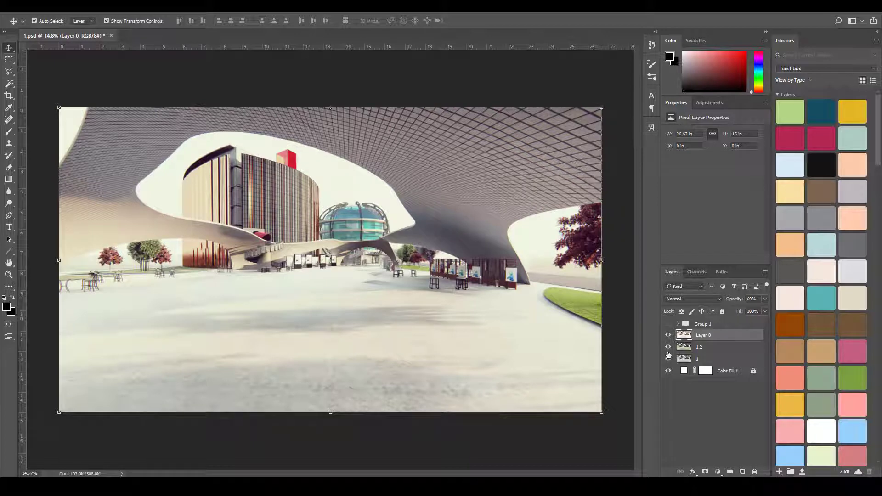
Toggle layers 1.2, Layer 0 and 1 to compare the look, then select and deselect Group 1
{"action": "left_click", "coordinate": [668, 347]}
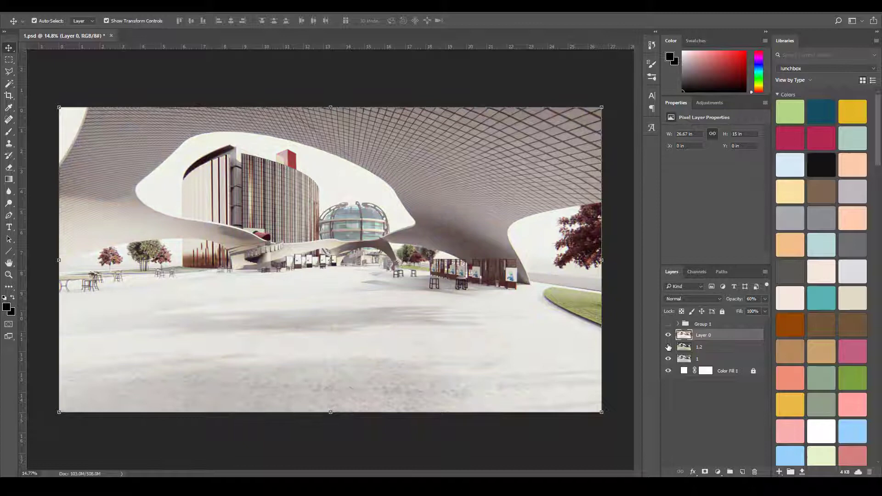
{"action": "left_click", "coordinate": [668, 334]}
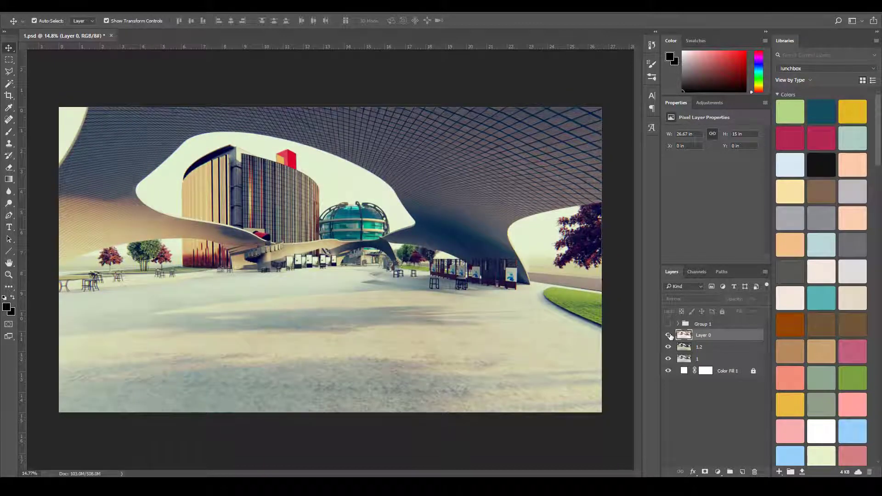
{"action": "left_click", "coordinate": [668, 335]}
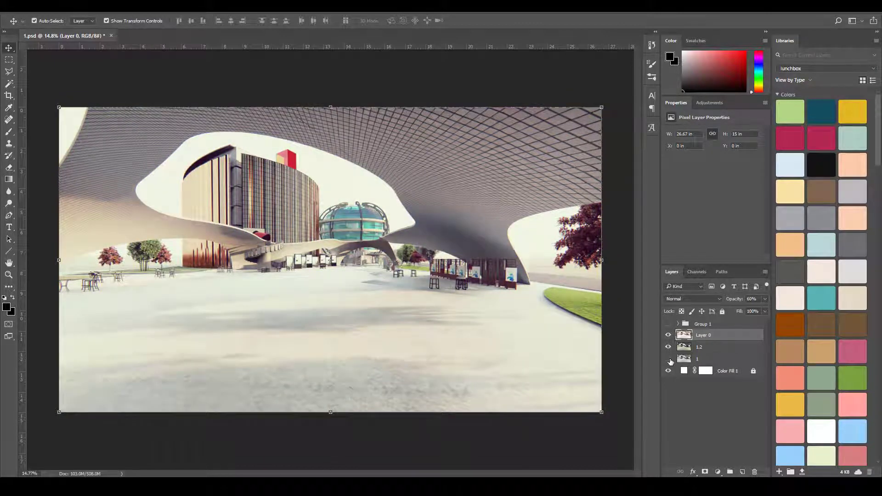
{"action": "left_click", "coordinate": [669, 359]}
{"action": "left_click", "coordinate": [668, 357]}
{"action": "key", "text": "alt+bracketleft"}
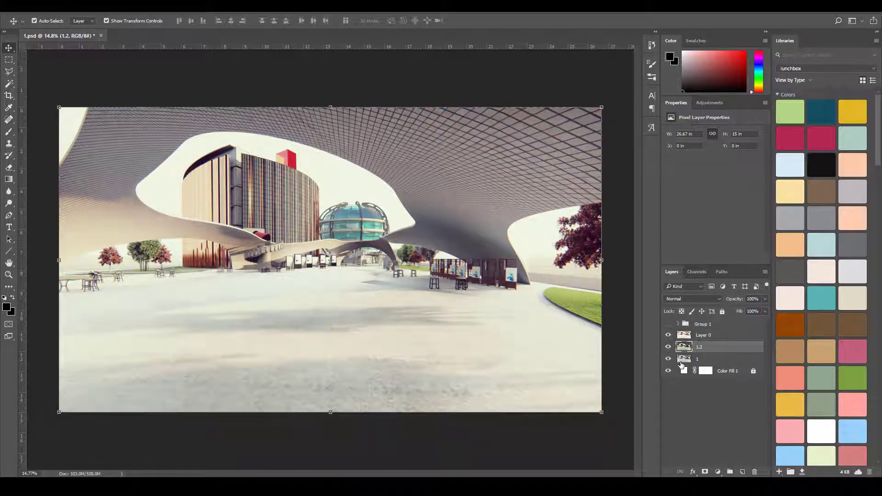
{"action": "left_click", "coordinate": [712, 339]}
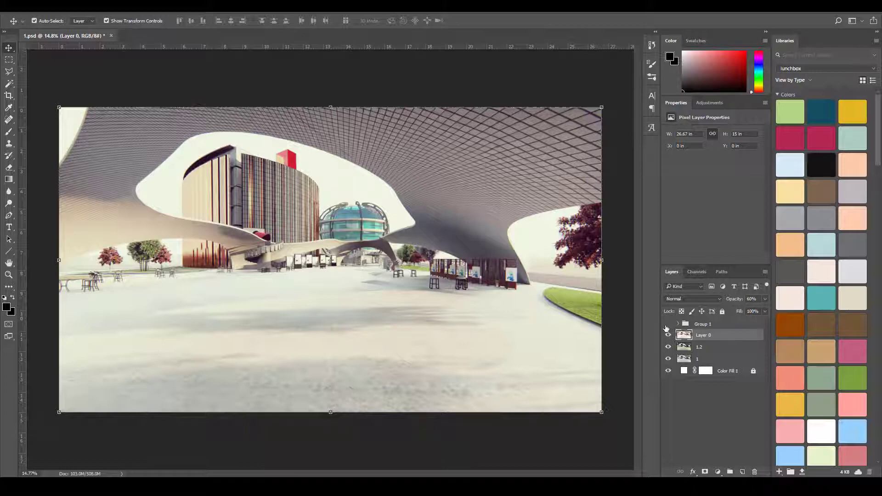
{"action": "left_click", "coordinate": [710, 326]}
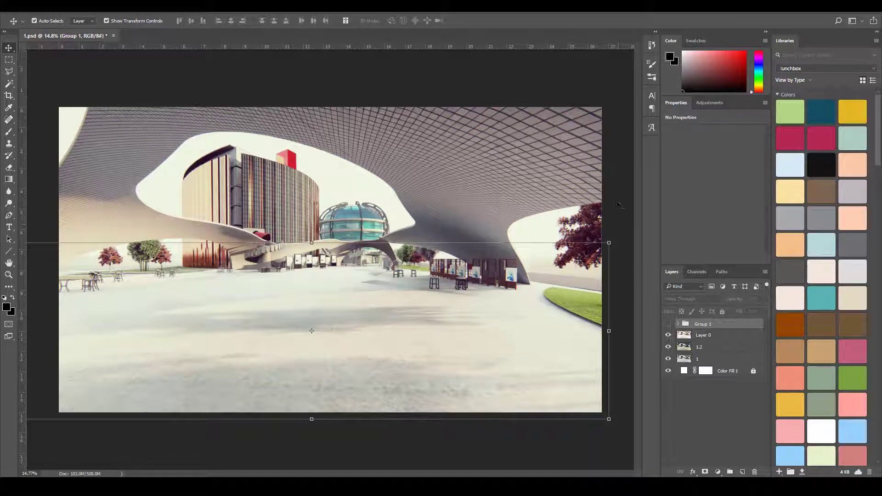
{"action": "left_click", "coordinate": [618, 204]}
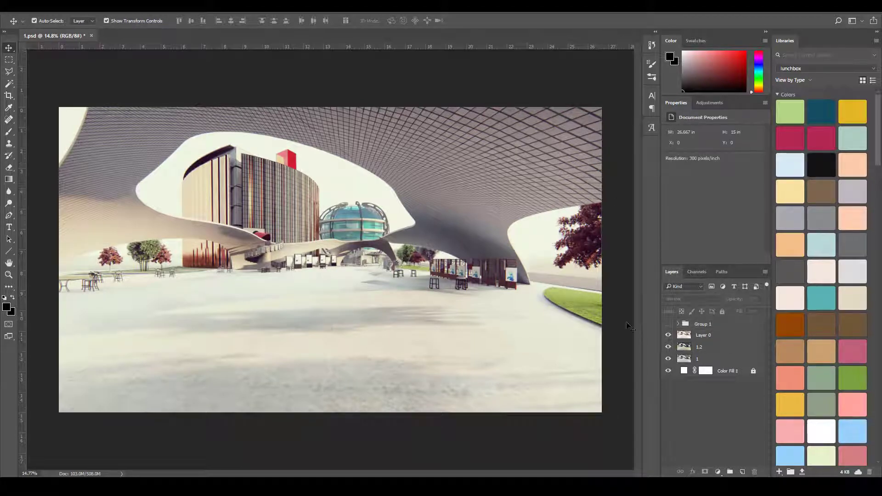
Add a Brightness/Contrast layer with Brightness -26, hide it, and reopen the adjustment list
{"action": "left_click", "coordinate": [721, 476]}
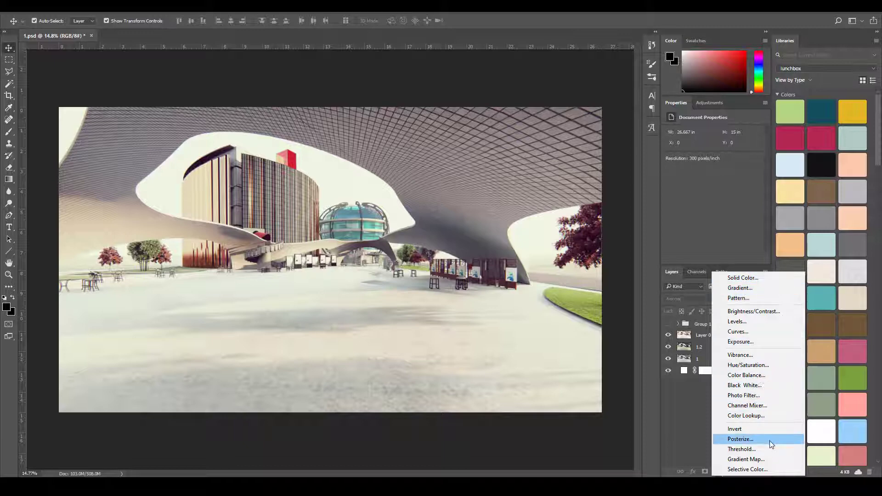
{"action": "left_click", "coordinate": [774, 312]}
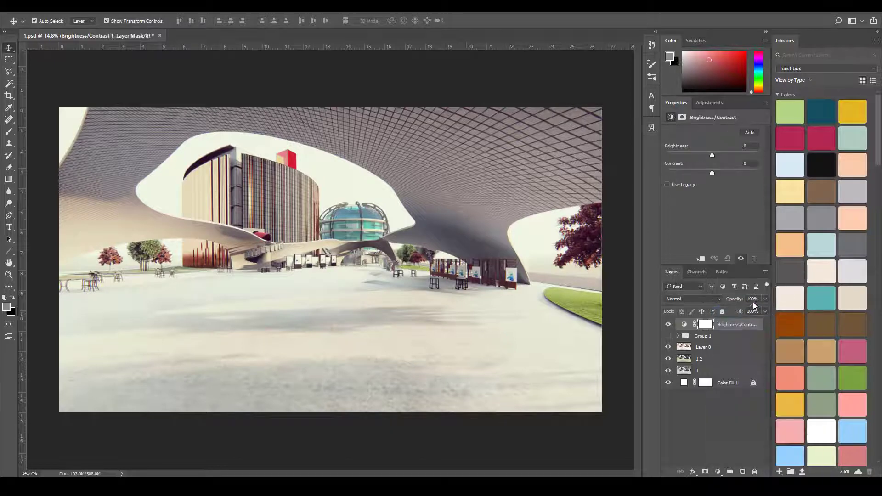
{"action": "mouse_move", "coordinate": [710, 155]}
{"action": "left_mouse_down"}
{"action": "mouse_move", "coordinate": [697, 157]}
{"action": "mouse_move", "coordinate": [719, 155]}
{"action": "mouse_move", "coordinate": [704, 156]}
{"action": "left_mouse_up"}
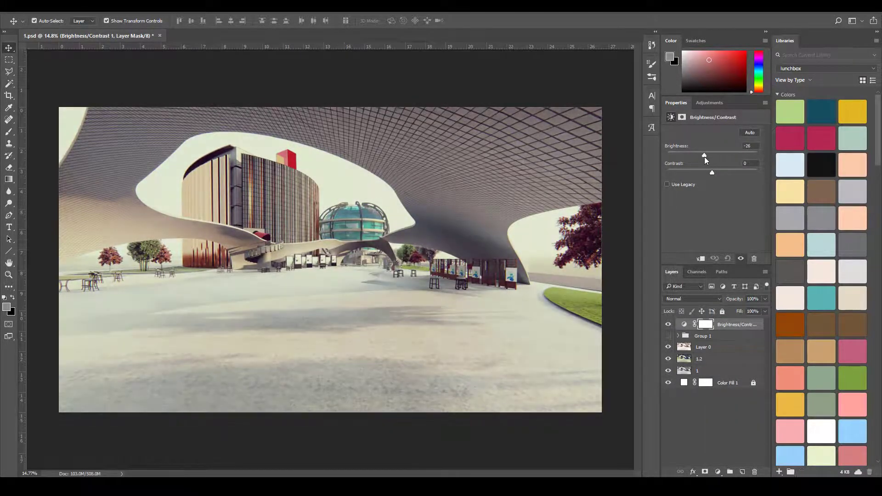
{"action": "left_click", "coordinate": [667, 325]}
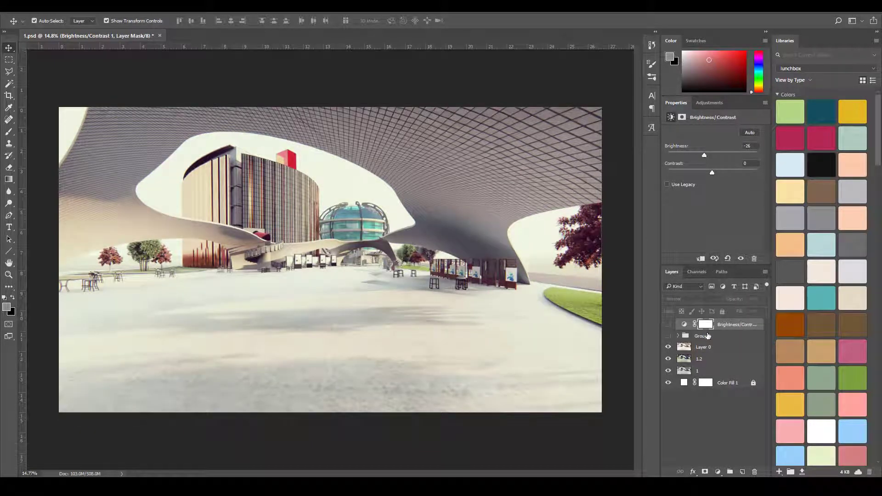
{"action": "left_click", "coordinate": [717, 472]}
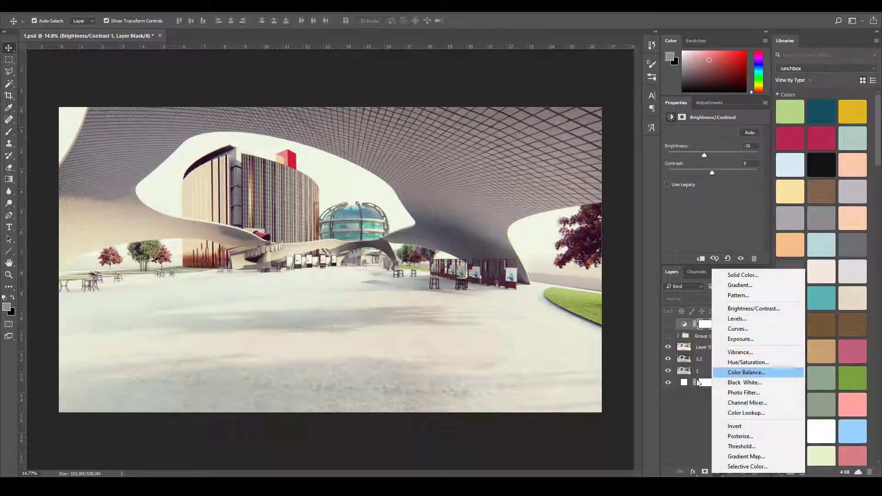
Add a Color Balance layer with midtones Cyan/Red +17 and Yellow/Blue -20
{"action": "left_click", "coordinate": [768, 373]}
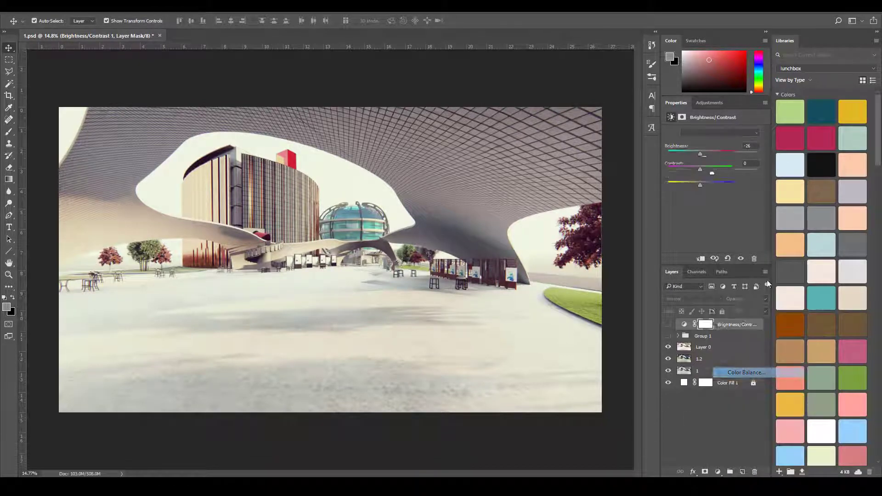
{"action": "mouse_move", "coordinate": [701, 153]}
{"action": "left_mouse_down"}
{"action": "mouse_move", "coordinate": [682, 154]}
{"action": "mouse_move", "coordinate": [713, 154]}
{"action": "mouse_move", "coordinate": [698, 153]}
{"action": "left_mouse_up"}
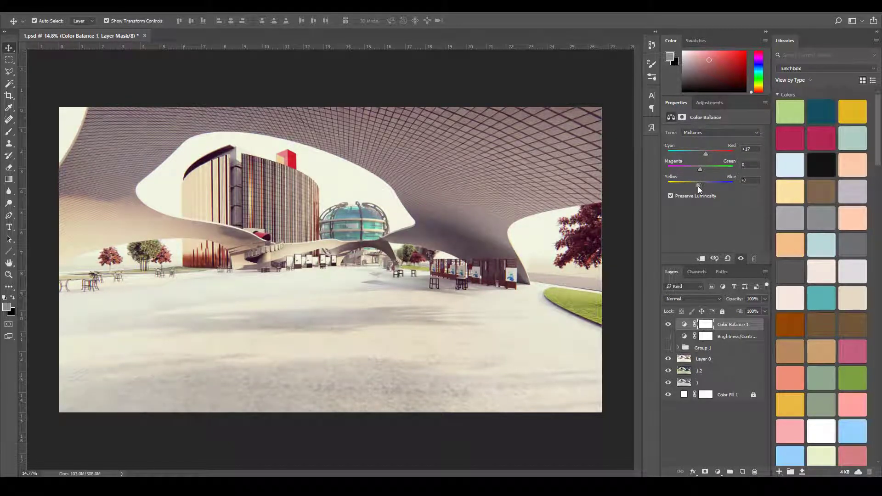
{"action": "left_click_drag", "start_coordinate": [699, 185], "coordinate": [694, 187]}
Undo the accidental move into Group 1, hide Color Balance 1 and delete its mask
{"action": "left_click_drag", "start_coordinate": [739, 350], "coordinate": [740, 352]}
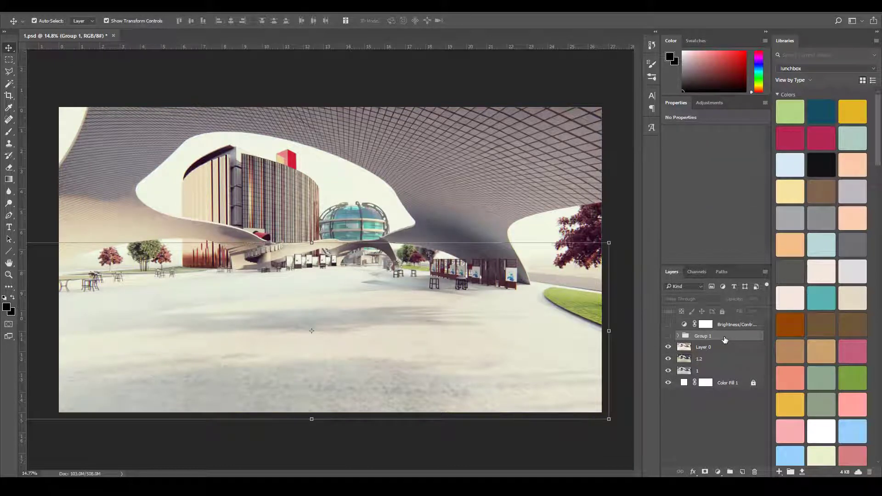
{"action": "key", "text": "ctrl+z"}
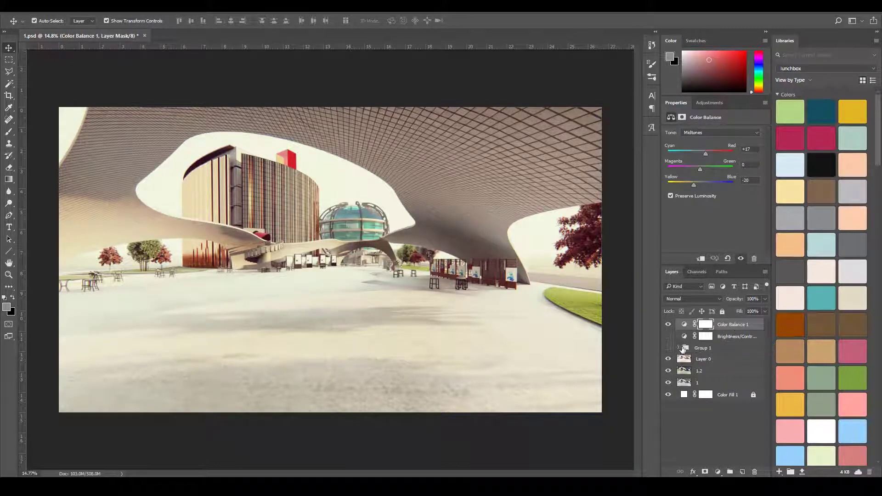
{"action": "left_click", "coordinate": [667, 348]}
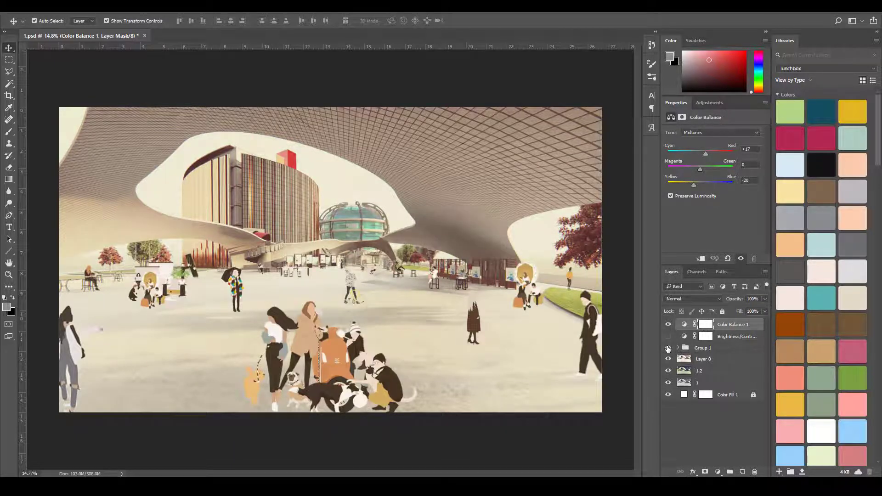
{"action": "left_click", "coordinate": [668, 348]}
{"action": "left_click", "coordinate": [669, 325]}
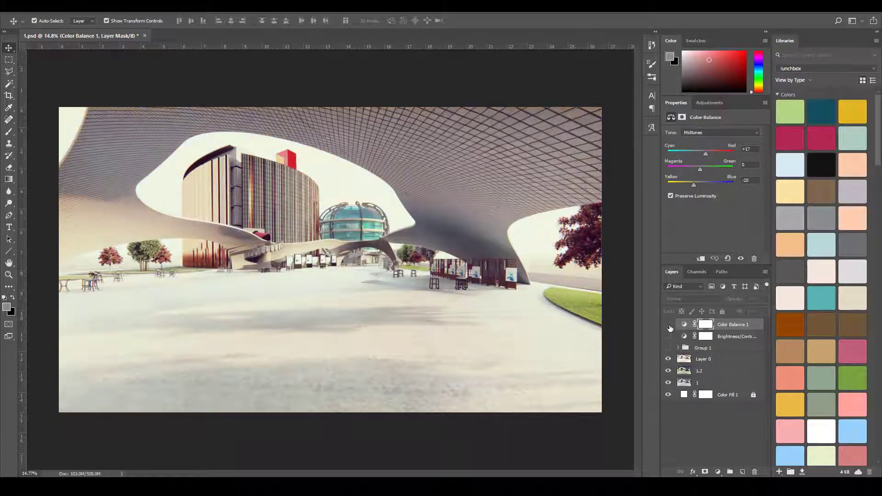
{"action": "left_click", "coordinate": [754, 472]}
Confirm the mask removal, show both adjustments, and delete Color Balance 1
{"action": "left_click", "coordinate": [363, 178]}
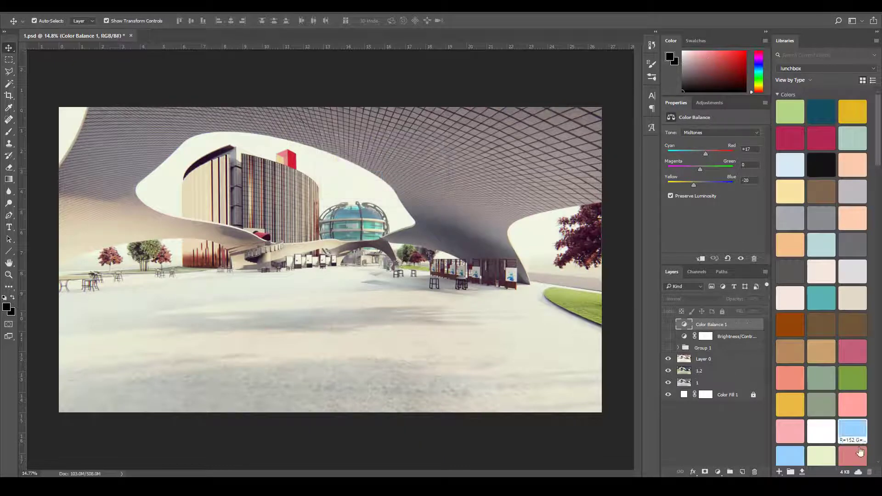
{"action": "left_click", "coordinate": [668, 324]}
{"action": "left_click", "coordinate": [668, 336]}
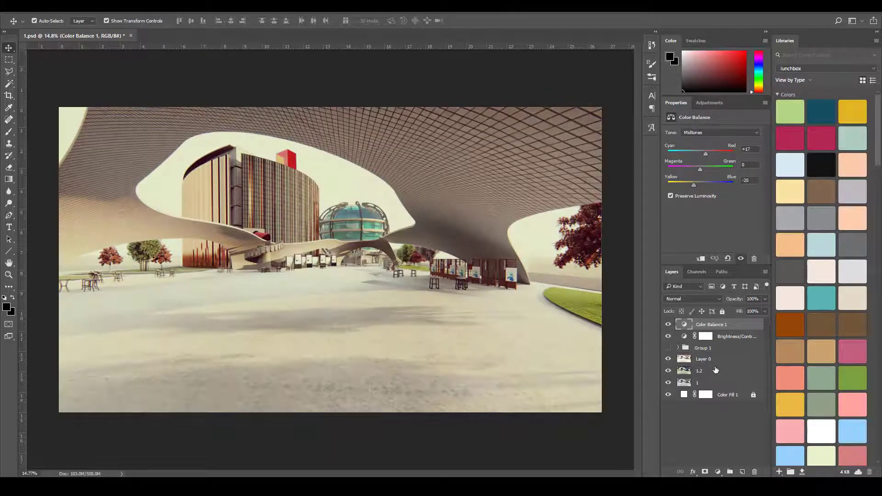
{"action": "left_click", "coordinate": [754, 472]}
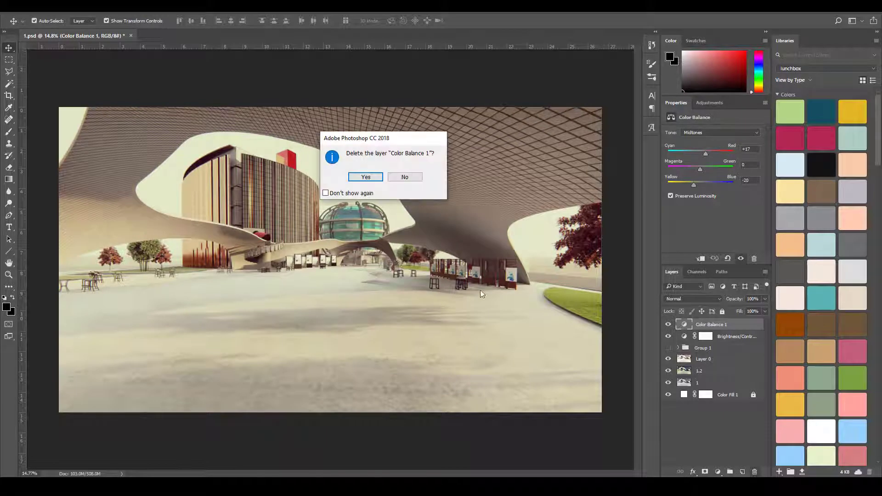
{"action": "left_click", "coordinate": [365, 178]}
Delete the Brightness/Contrast mask and then the Brightness/Contrast 1 layer, and deselect Group 1
{"action": "left_click", "coordinate": [668, 336]}
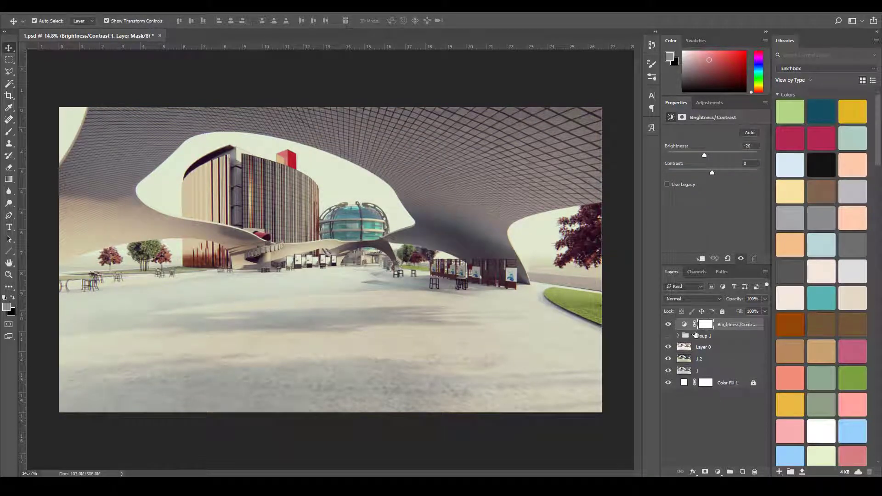
{"action": "left_click", "coordinate": [754, 472]}
{"action": "left_click", "coordinate": [365, 174]}
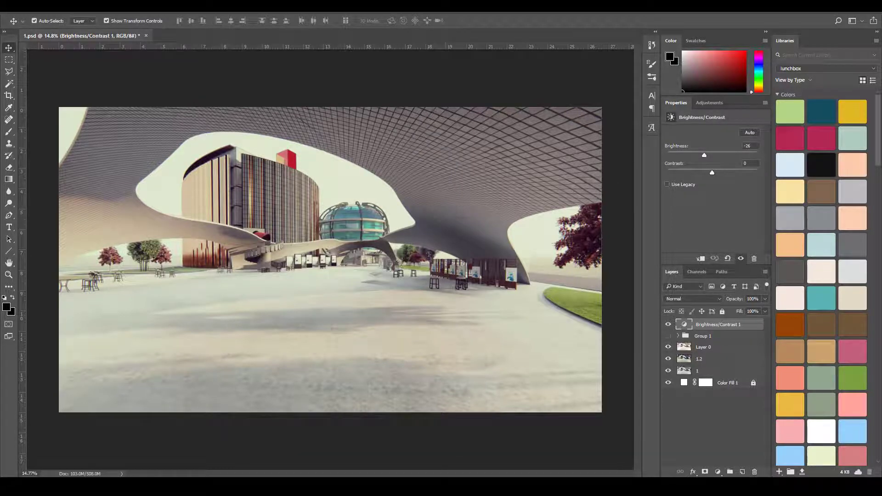
{"action": "left_click", "coordinate": [754, 472]}
{"action": "left_click", "coordinate": [365, 178]}
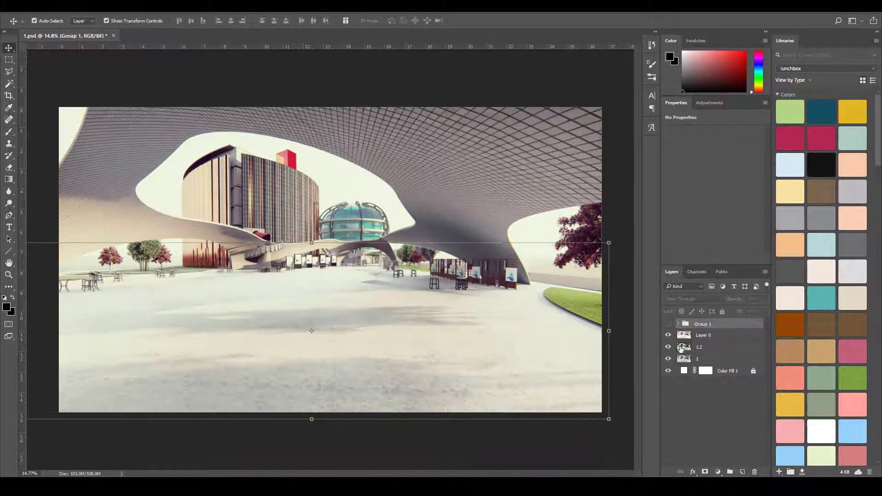
{"action": "left_click", "coordinate": [597, 446]}
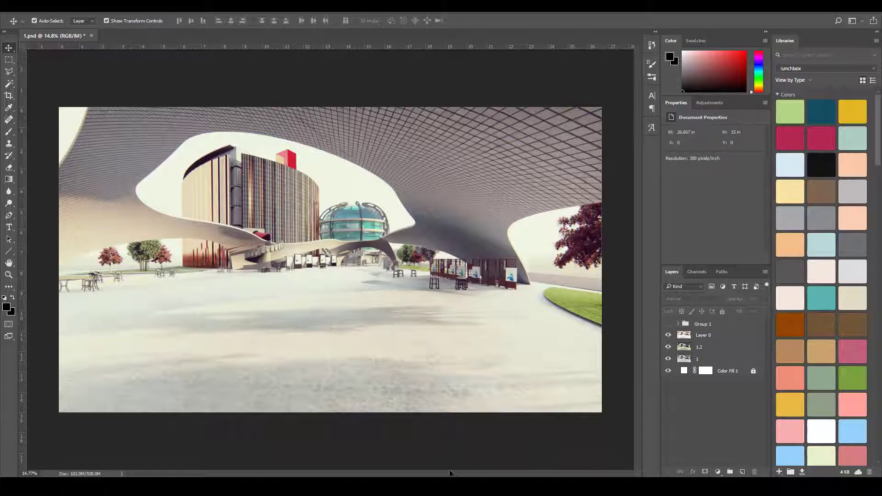
On the Pinterest page, scroll to similar flat vector people and open the woman-in-a-long-coat pin
{"action": "mouse_move", "coordinate": [553, 486]}
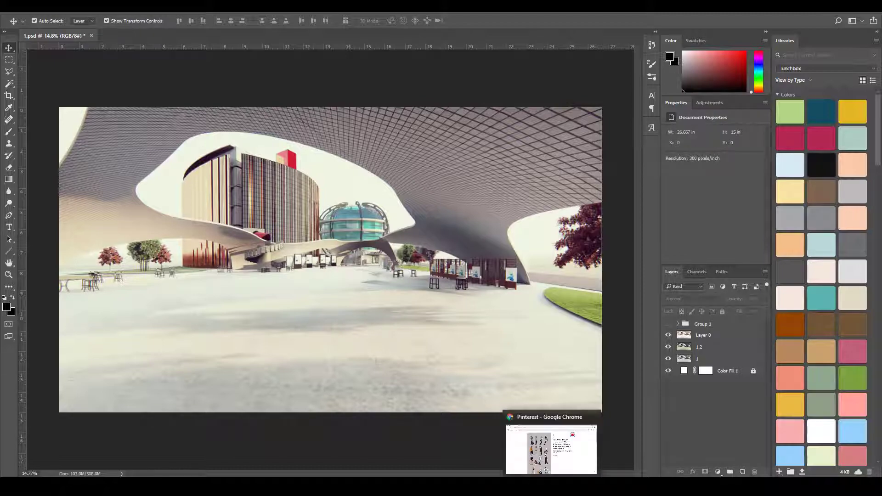
{"action": "left_click", "coordinate": [553, 440]}
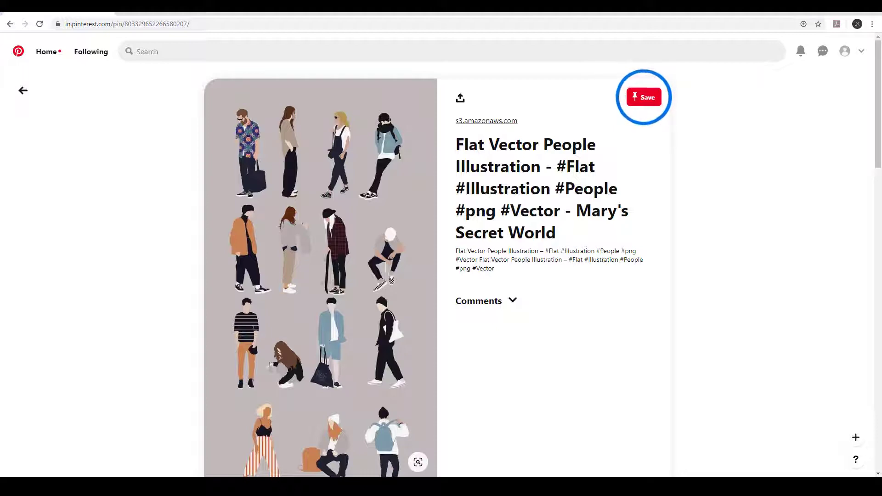
{"action": "scroll", "coordinate": [319, 342], "scroll_direction": "down", "scroll_amount": 3}
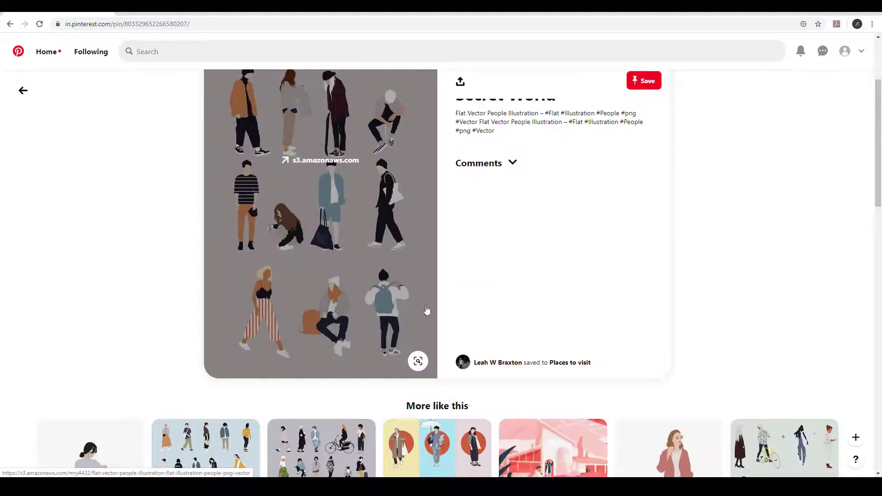
{"action": "scroll", "coordinate": [428, 319], "scroll_direction": "down", "scroll_amount": 6}
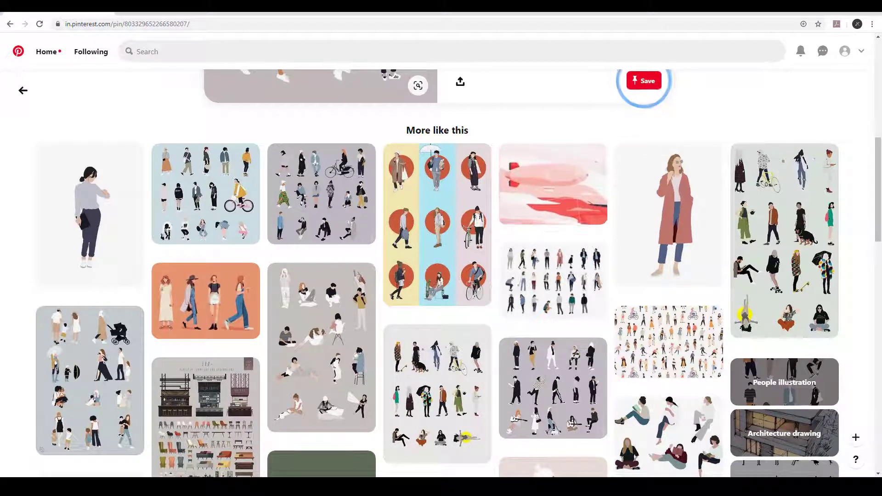
{"action": "left_click", "coordinate": [675, 260]}
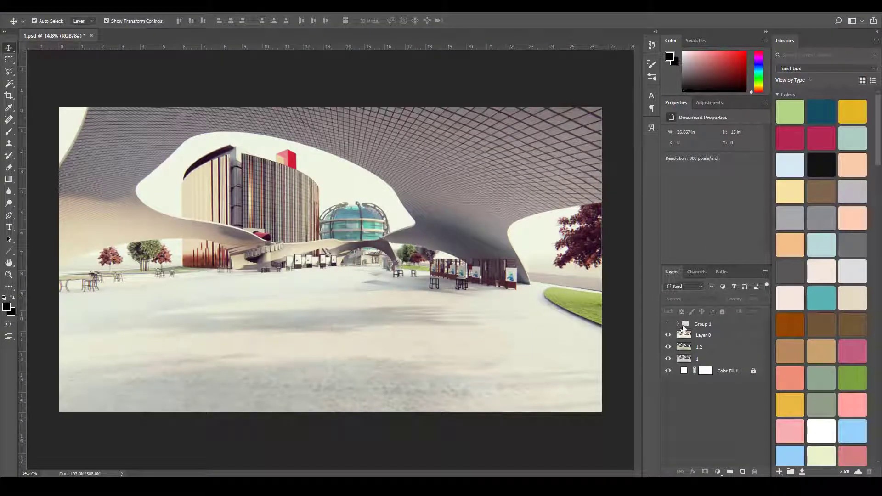
Expand Group 1, show it with Pattern Fill 1, and hide people Layers 10 down to 3
{"action": "left_click", "coordinate": [678, 324]}
{"action": "scroll", "coordinate": [728, 402], "scroll_direction": "down", "scroll_amount": 3}
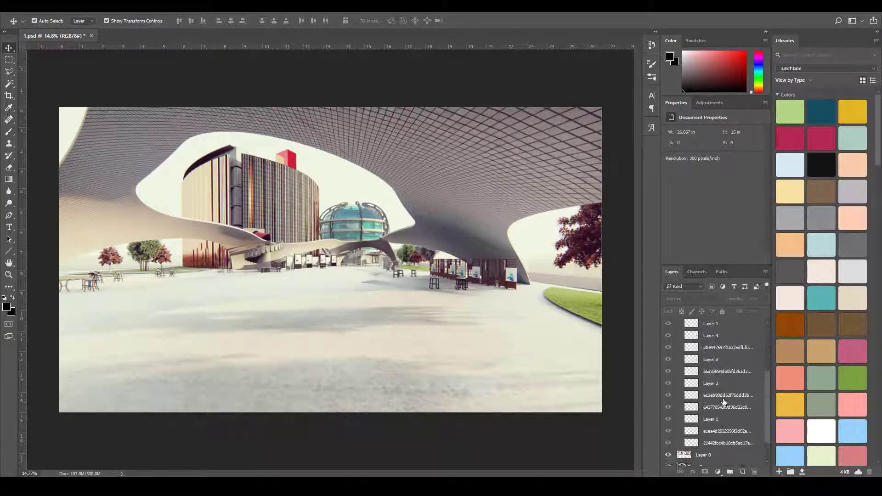
{"action": "scroll", "coordinate": [724, 401], "scroll_direction": "up", "scroll_amount": 5}
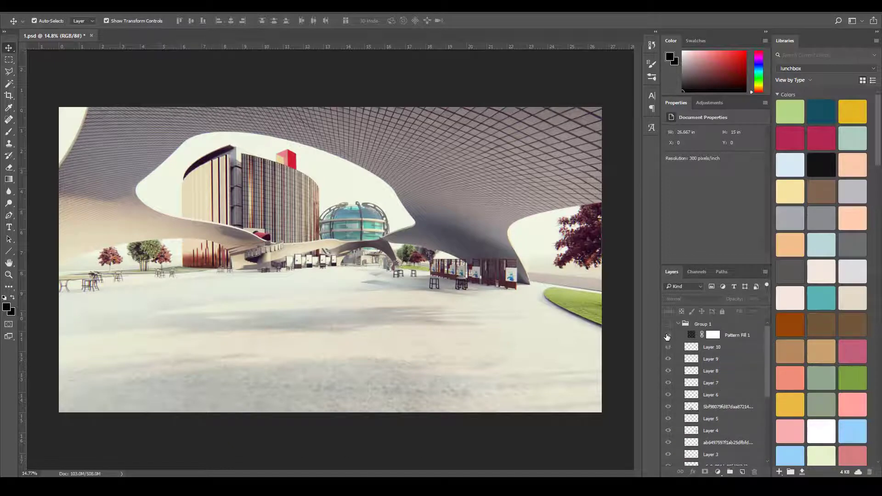
{"action": "left_click", "coordinate": [668, 337]}
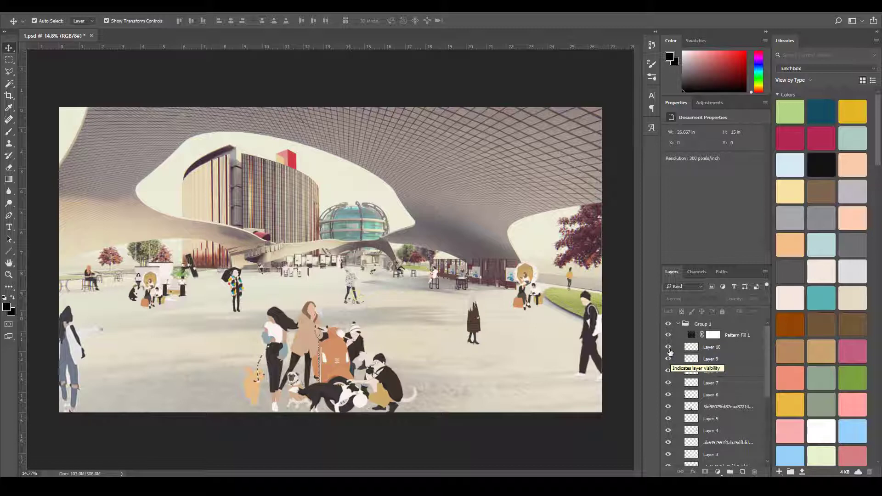
{"action": "left_click", "coordinate": [669, 347]}
{"action": "left_click", "coordinate": [668, 359]}
{"action": "left_click_drag", "start_coordinate": [670, 375], "coordinate": [724, 445]}
{"action": "scroll", "coordinate": [723, 447], "scroll_direction": "up", "scroll_amount": 5}
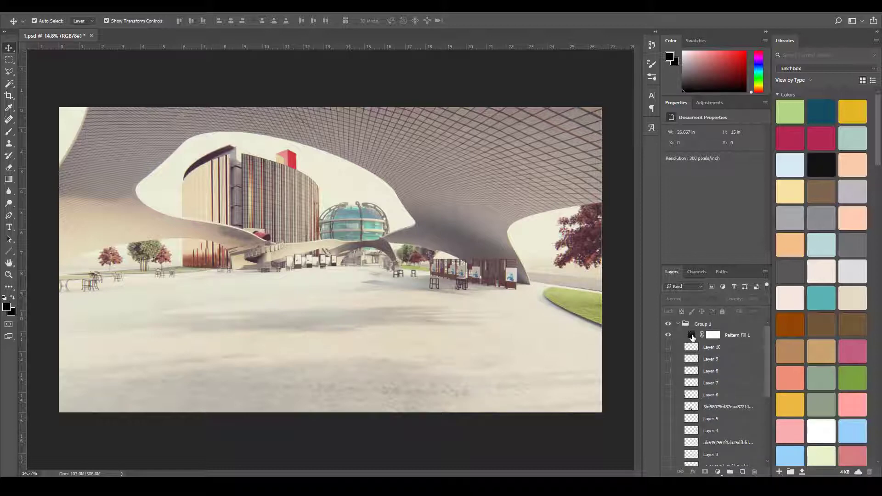
Reopen Pattern Fill 1, review the pattern list, and keep the beige pattern at 417% scale
{"action": "double_click", "coordinate": [692, 336]}
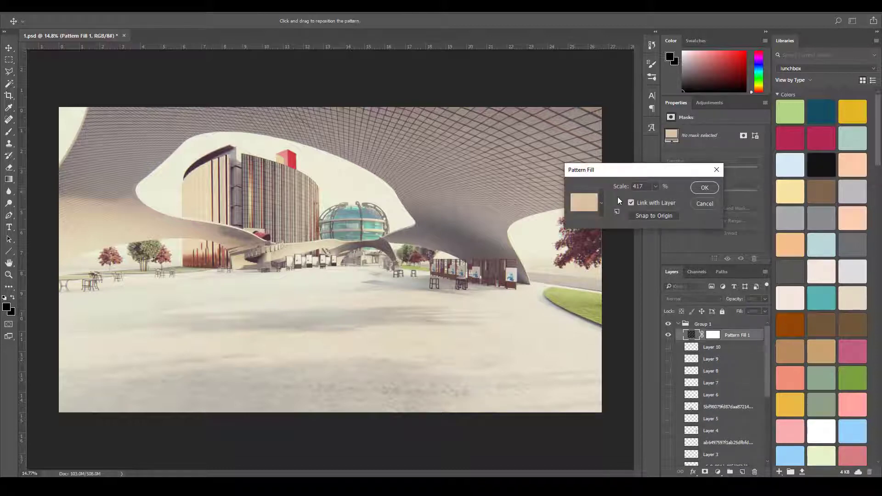
{"action": "left_click", "coordinate": [602, 199]}
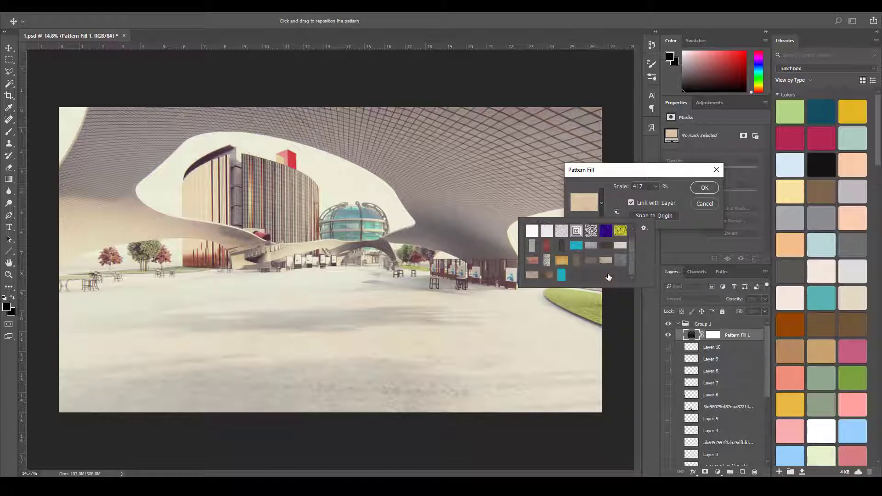
{"action": "scroll", "coordinate": [605, 273], "scroll_direction": "up", "scroll_amount": 1}
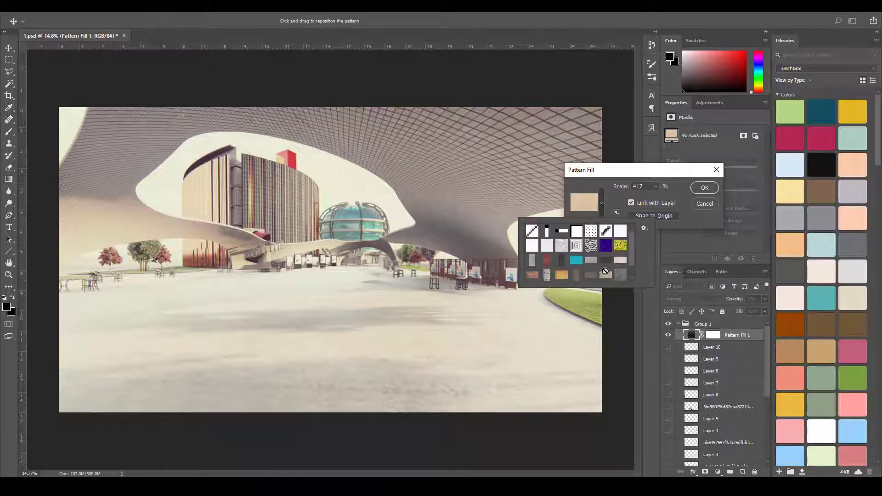
{"action": "left_click", "coordinate": [590, 203]}
{"action": "left_click", "coordinate": [591, 202]}
{"action": "left_click", "coordinate": [591, 202]}
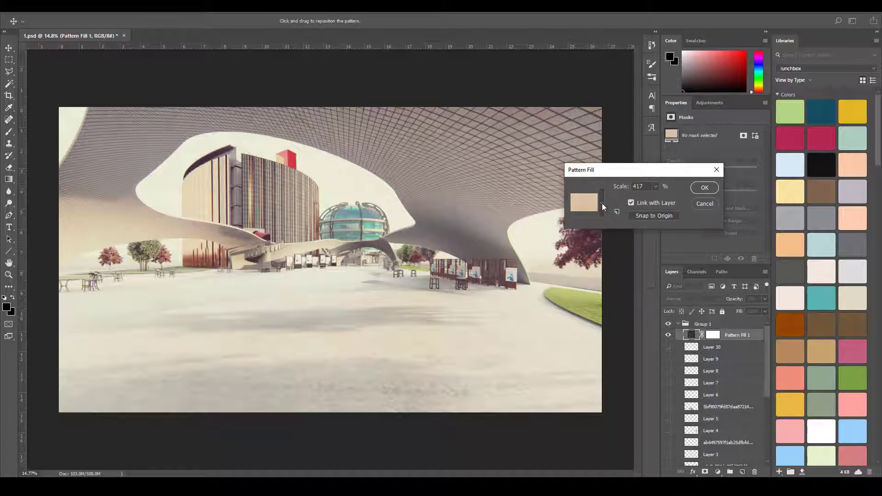
{"action": "left_click", "coordinate": [704, 204]}
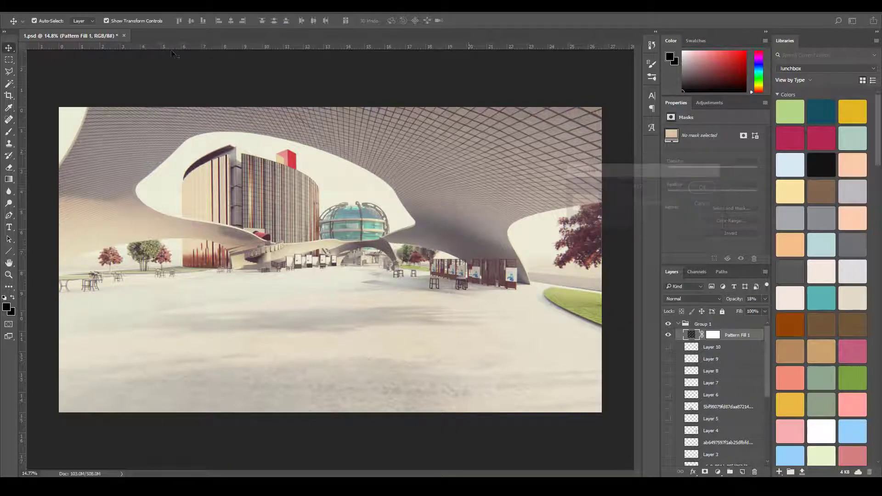
Look through the File and Edit menus without choosing a command
{"action": "left_click", "coordinate": [31, 10]}
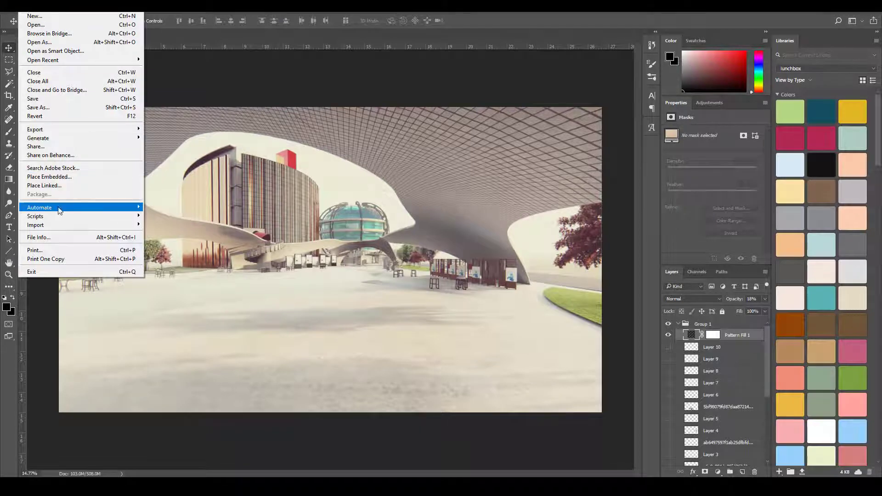
{"action": "mouse_move", "coordinate": [46, 8]}
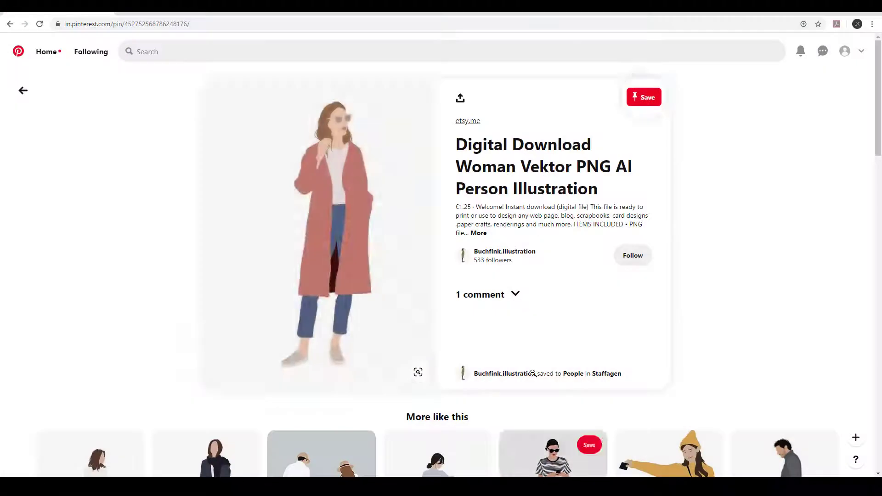
In a new tab, search Google Images for 'background'
{"action": "left_click", "coordinate": [391, 210]}
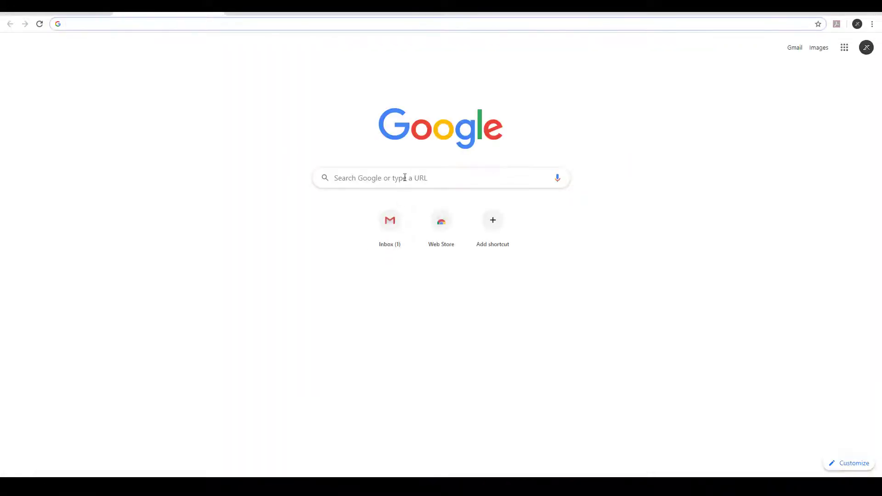
{"action": "left_click", "coordinate": [405, 178]}
{"action": "type", "text": "bac"}
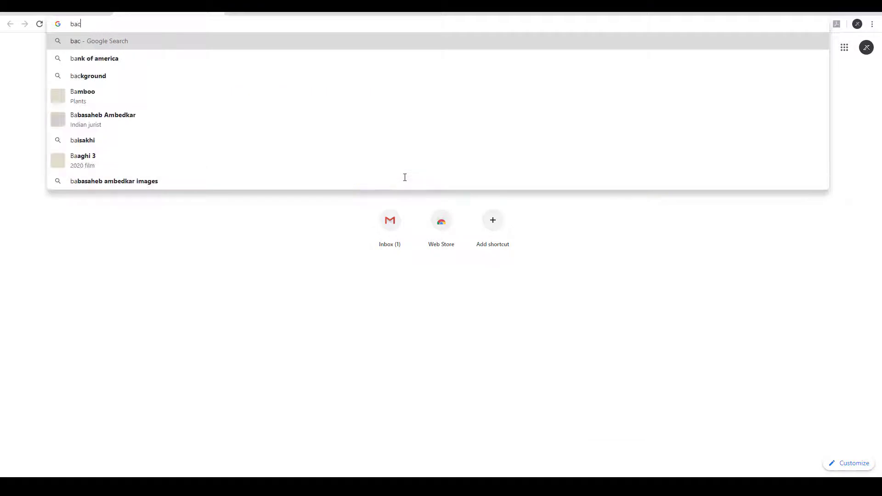
{"action": "type", "text": "kground"}
{"action": "key", "text": "Return"}
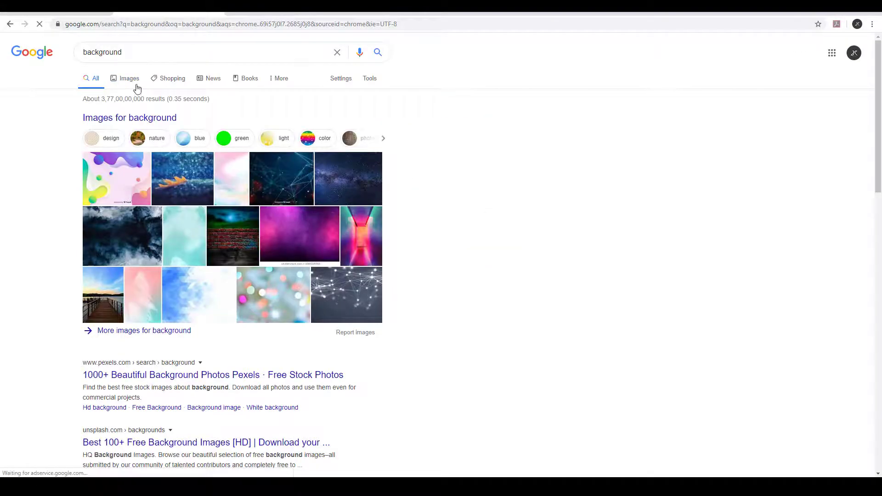
{"action": "left_click", "coordinate": [130, 79]}
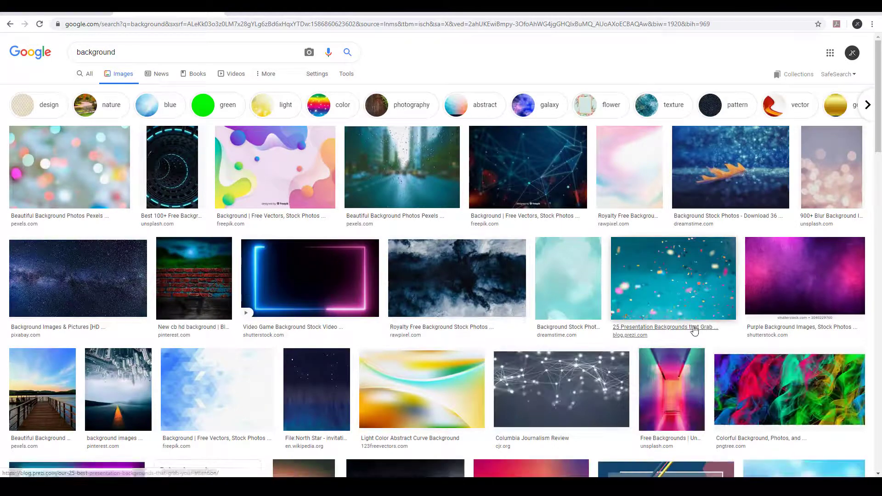
Save the teal watercolour background image and drag the file into Photoshop
{"action": "scroll", "coordinate": [603, 254], "scroll_direction": "down", "scroll_amount": 3}
{"action": "left_click", "coordinate": [557, 142]}
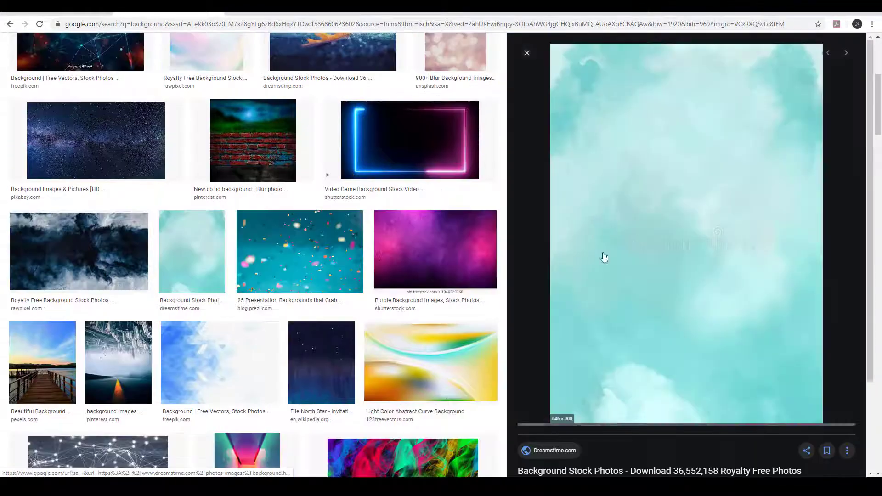
{"action": "right_click", "coordinate": [718, 195]}
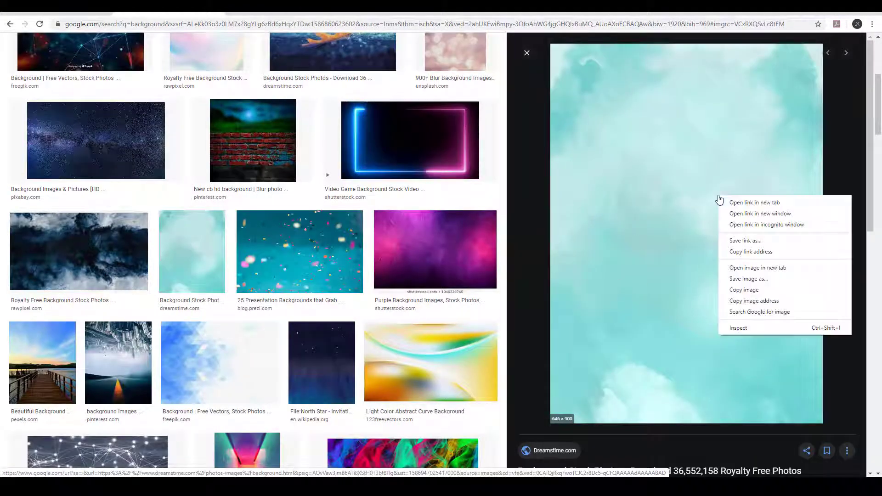
{"action": "left_click", "coordinate": [811, 276]}
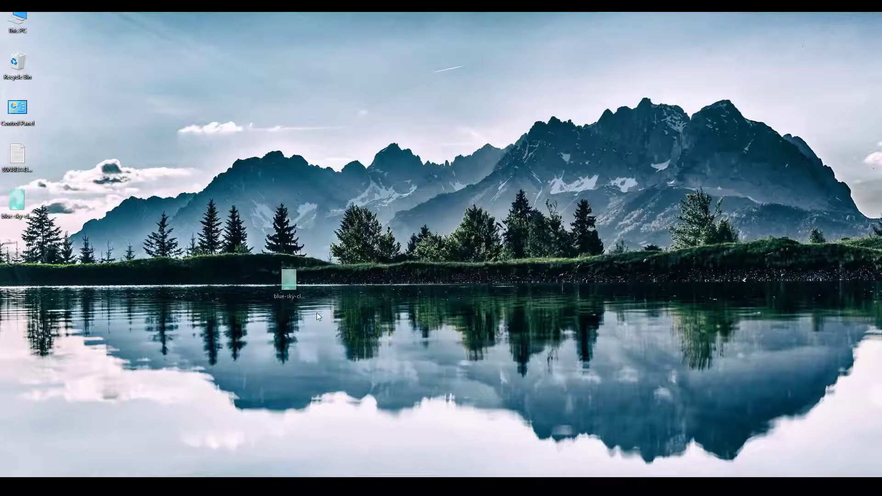
{"action": "left_click_drag", "start_coordinate": [318, 316], "coordinate": [276, 75]}
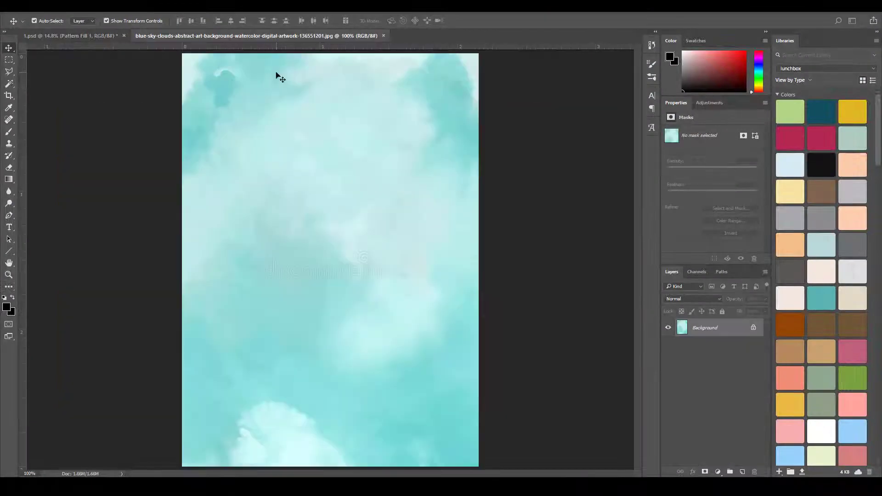
Define the watercolour image as a new pattern named 'blue pastel colour'
{"action": "left_click", "coordinate": [44, 6]}
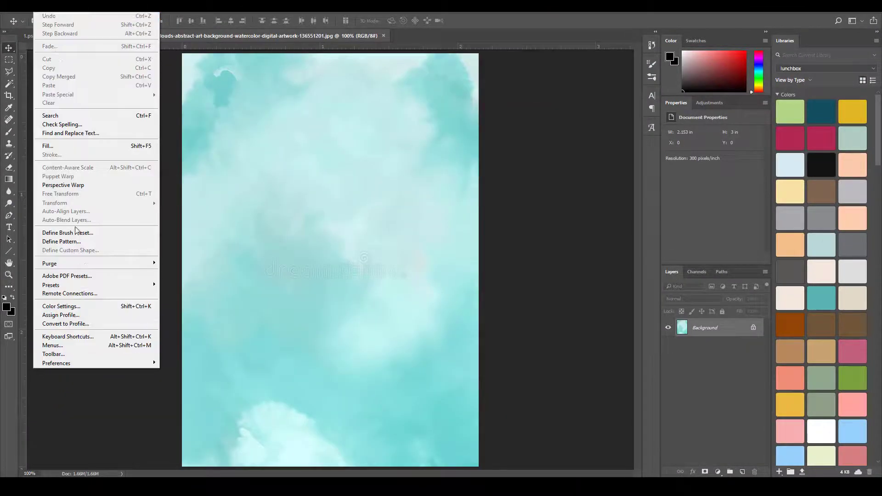
{"action": "left_click", "coordinate": [97, 242]}
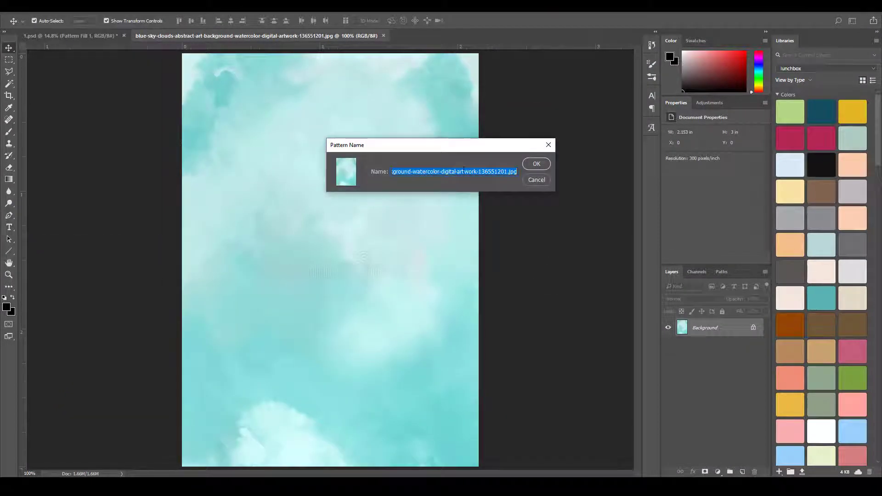
{"action": "type", "text": "blue pastel colour"}
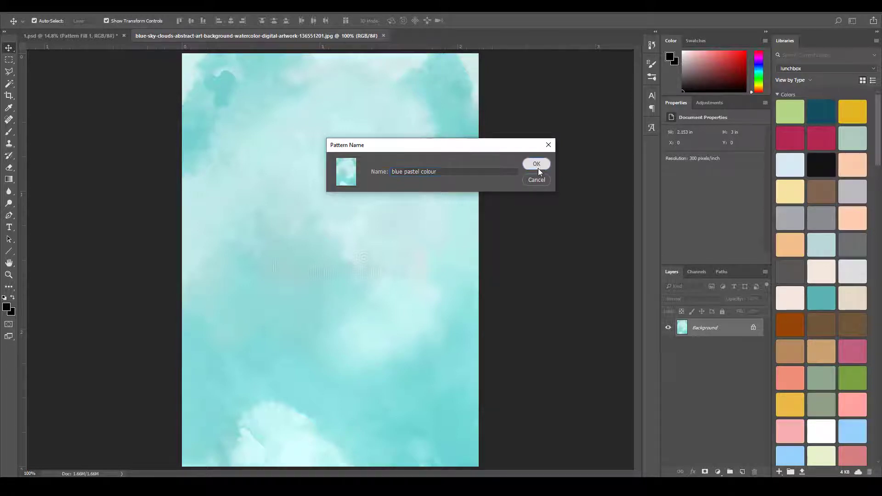
{"action": "left_click", "coordinate": [537, 167]}
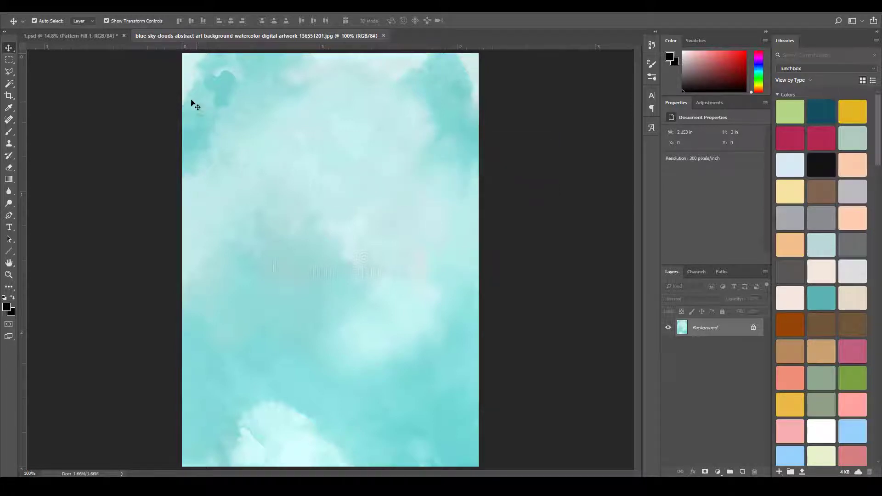
Rotate the watercolour image canvas 90° clockwise to landscape
{"action": "left_click", "coordinate": [44, 5]}
{"action": "mouse_move", "coordinate": [59, 6]}
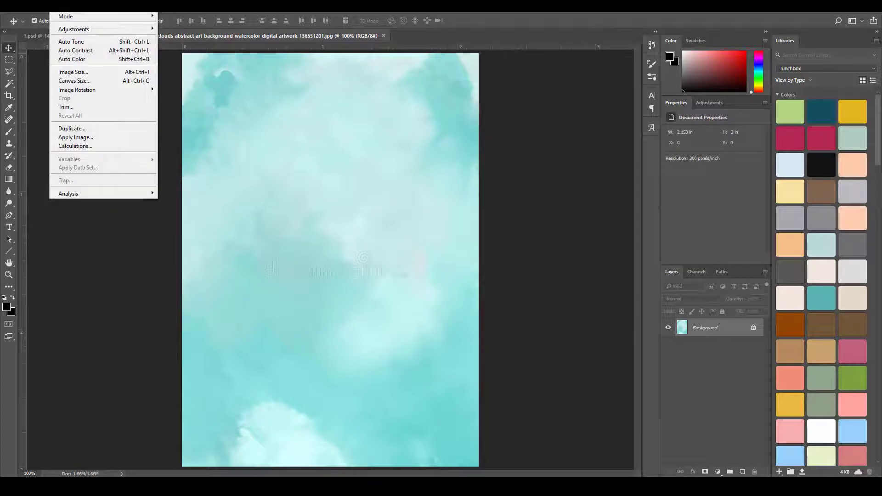
{"action": "mouse_move", "coordinate": [115, 93]}
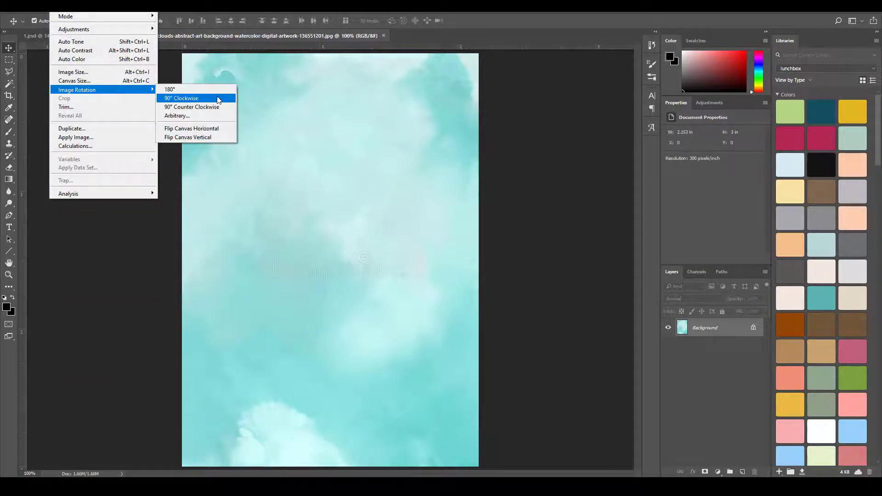
{"action": "left_click", "coordinate": [180, 98]}
Switch between 1.psd and the watercolour document, ending on 1.psd
{"action": "left_click", "coordinate": [88, 37]}
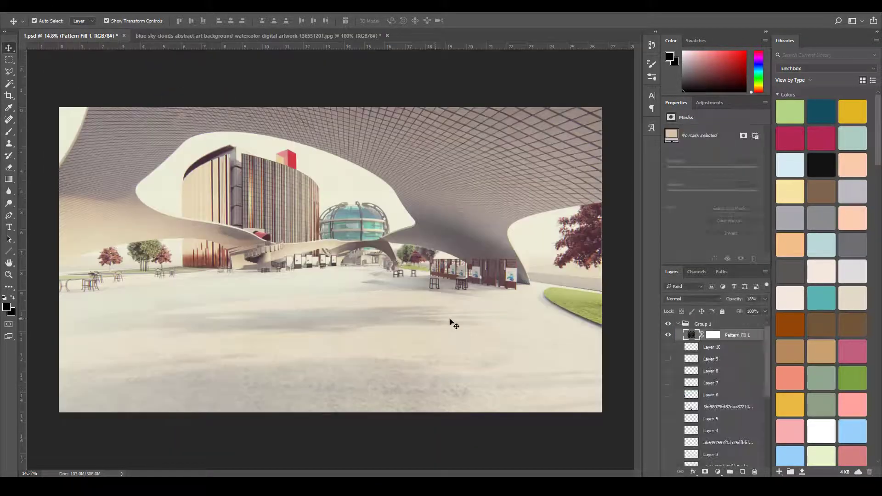
{"action": "left_click", "coordinate": [205, 35]}
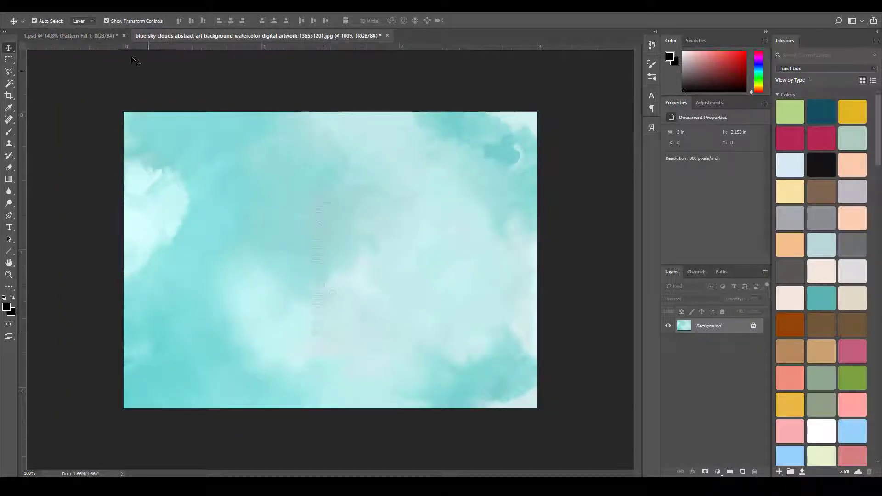
{"action": "left_click", "coordinate": [98, 35]}
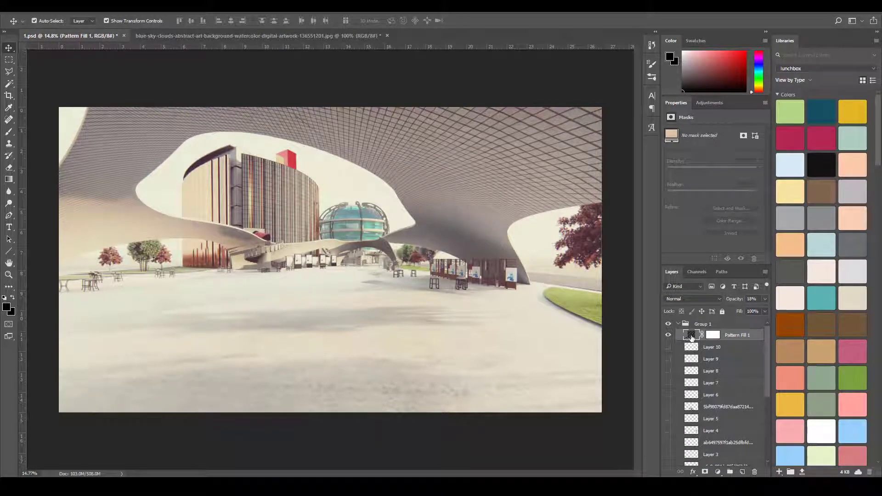
Add Pattern Fill 2 with the watercolour pattern at 693% scale and 2% opacity
{"action": "left_click", "coordinate": [718, 473]}
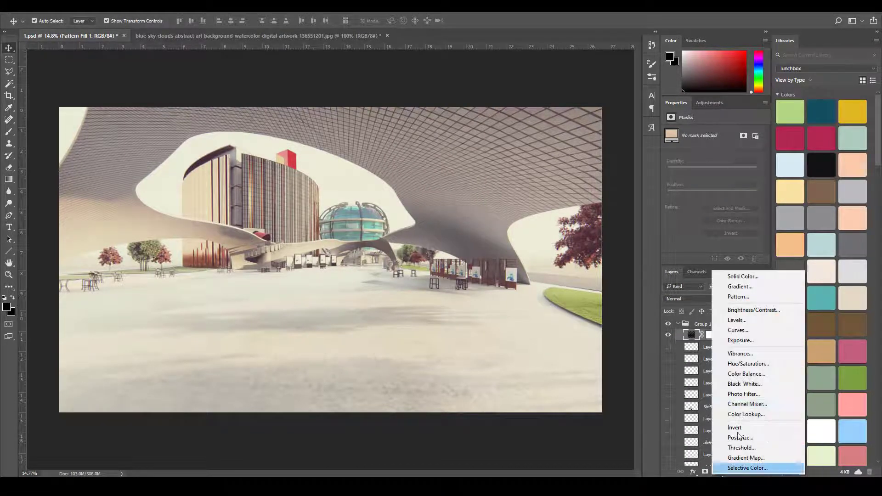
{"action": "left_click", "coordinate": [756, 299]}
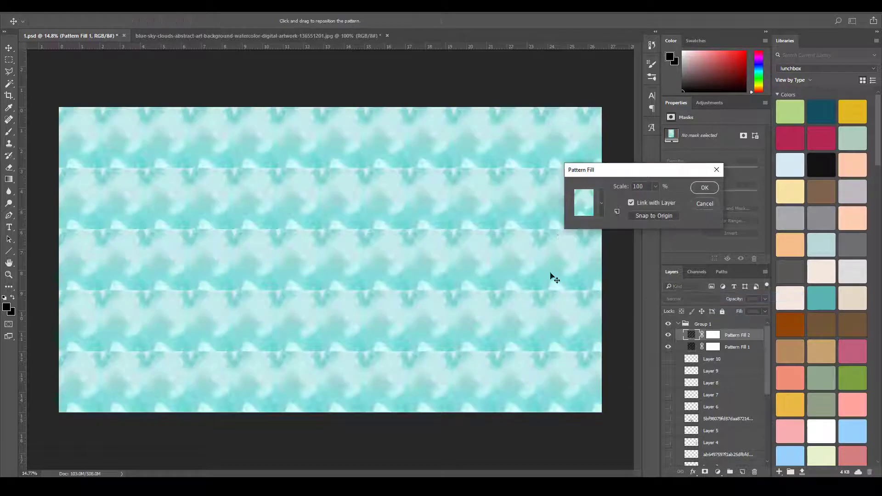
{"action": "left_click", "coordinate": [600, 203]}
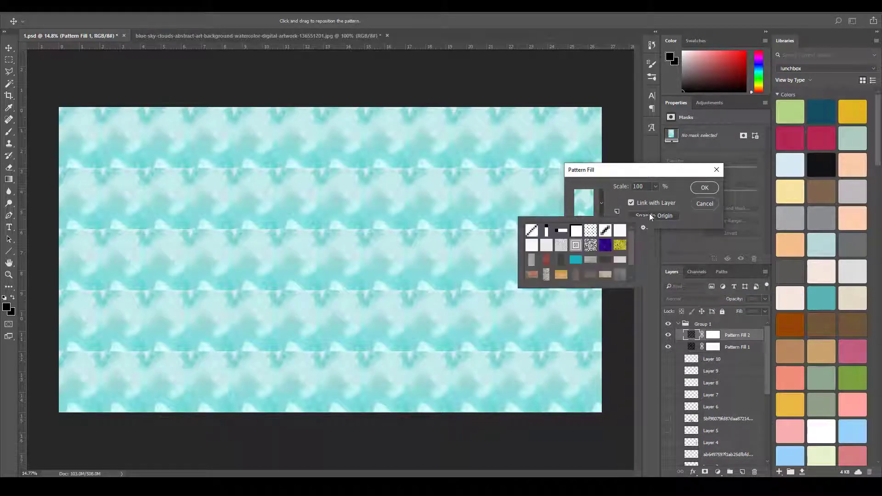
{"action": "left_click", "coordinate": [658, 188]}
{"action": "left_click", "coordinate": [656, 186]}
{"action": "left_click_drag", "start_coordinate": [664, 199], "coordinate": [680, 199]}
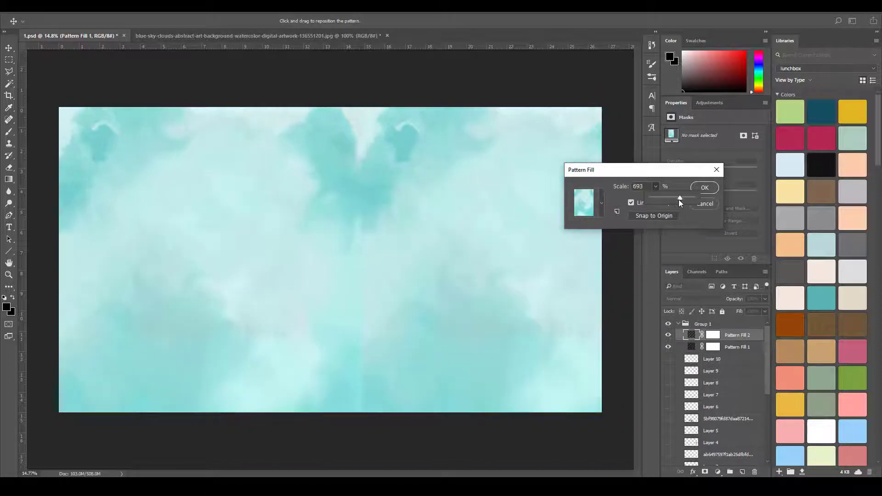
{"action": "left_click", "coordinate": [704, 187]}
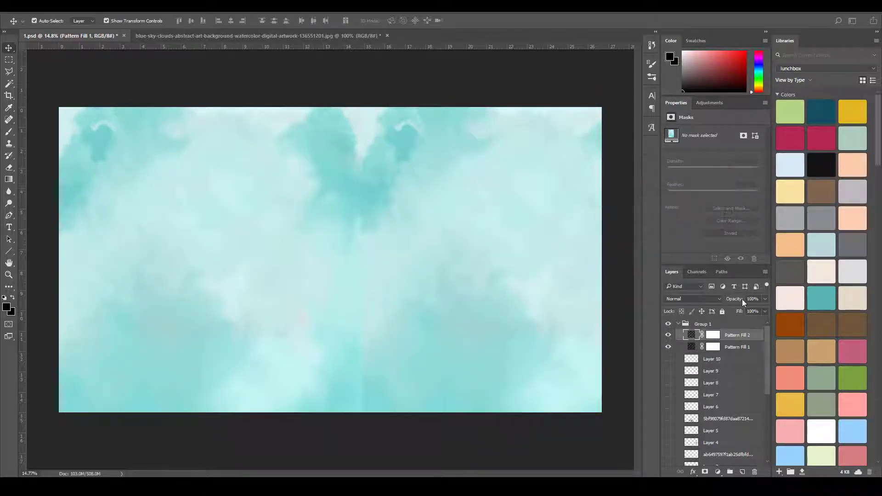
{"action": "left_click_drag", "start_coordinate": [768, 300], "coordinate": [722, 310]}
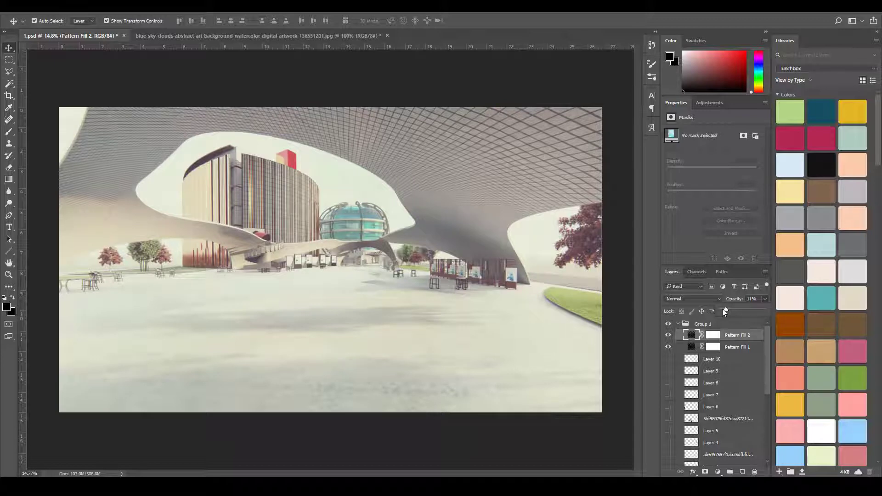
{"action": "left_click_drag", "start_coordinate": [723, 309], "coordinate": [721, 309]}
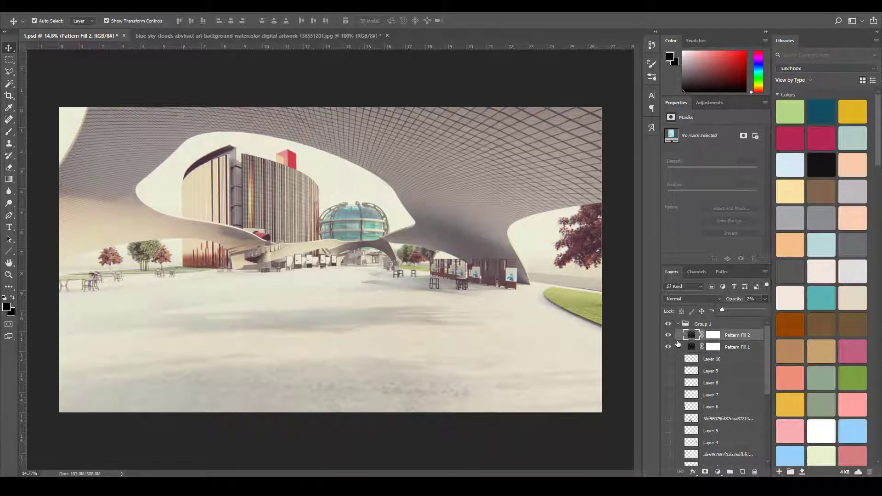
Hide Pattern Fill 2, then reopen Pattern Fill 1's settings and keep them unchanged
{"action": "left_click", "coordinate": [668, 336]}
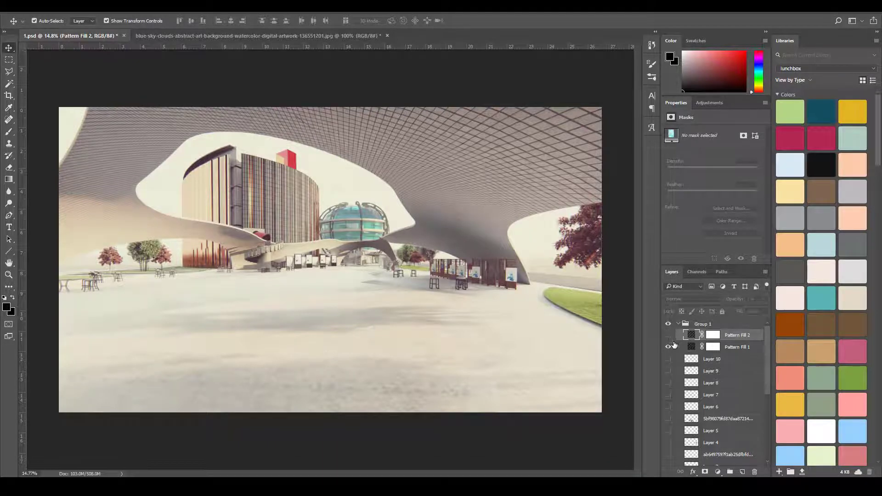
{"action": "left_click", "coordinate": [692, 349]}
{"action": "double_click", "coordinate": [693, 349]}
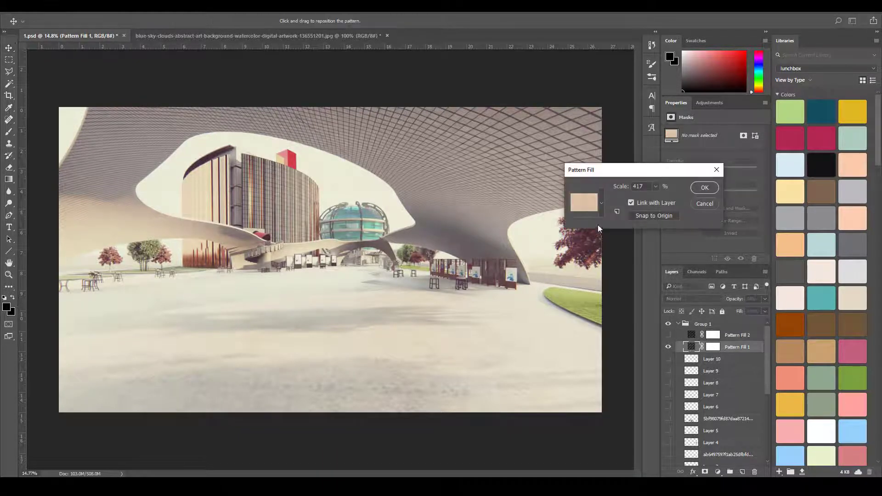
{"action": "left_click", "coordinate": [602, 196]}
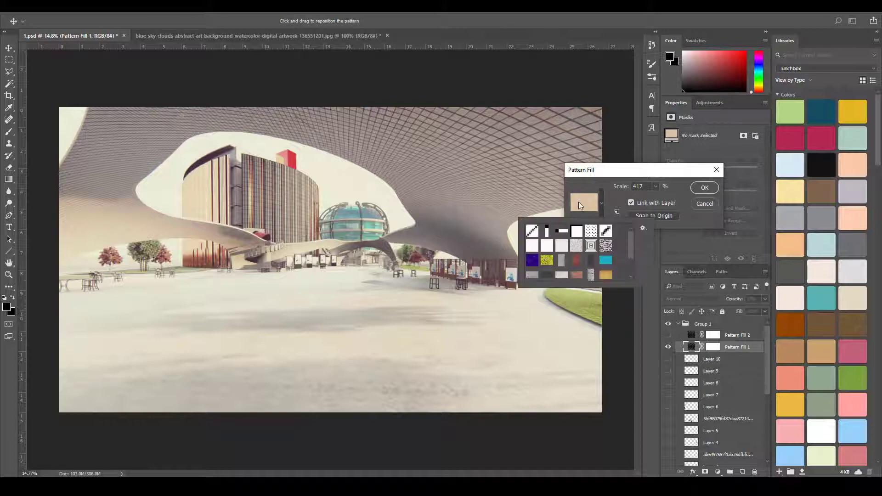
{"action": "left_click", "coordinate": [706, 201]}
{"action": "left_click", "coordinate": [706, 202]}
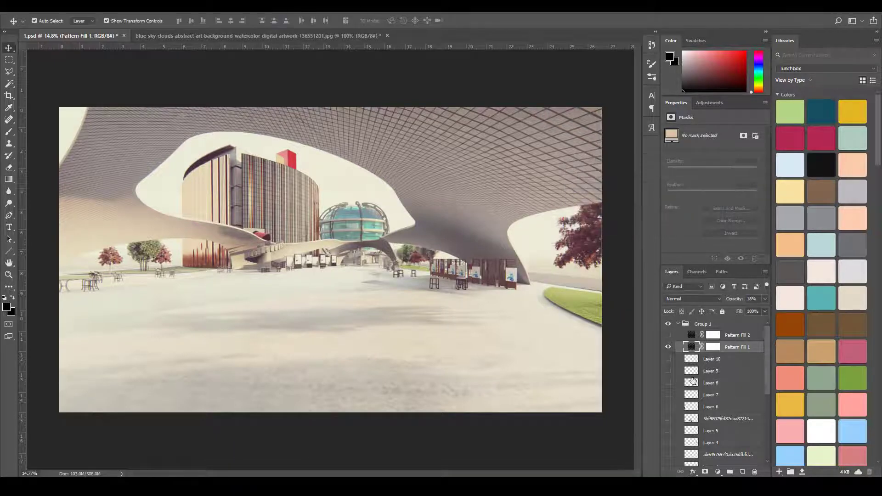
{"action": "scroll", "coordinate": [710, 385], "scroll_direction": "down", "scroll_amount": 2}
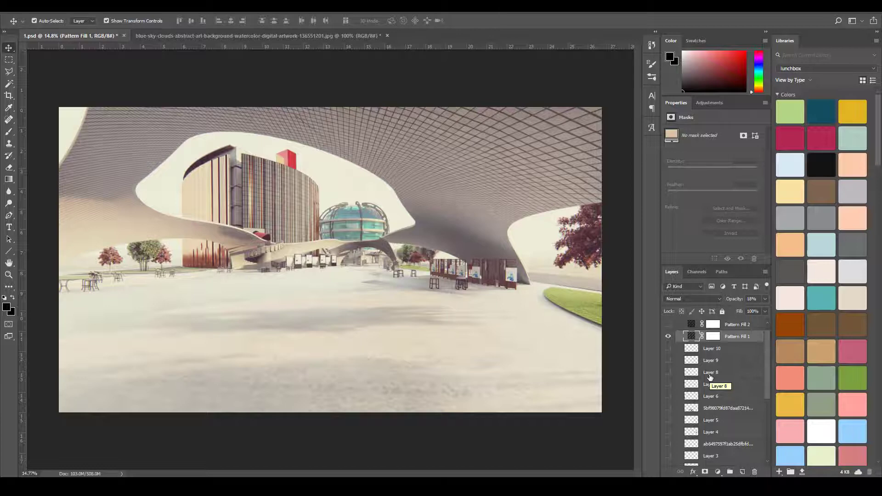
Show people Layers 10 through 4: walkers, umbrella figure, dog walkers and seated groups
{"action": "left_click", "coordinate": [668, 349]}
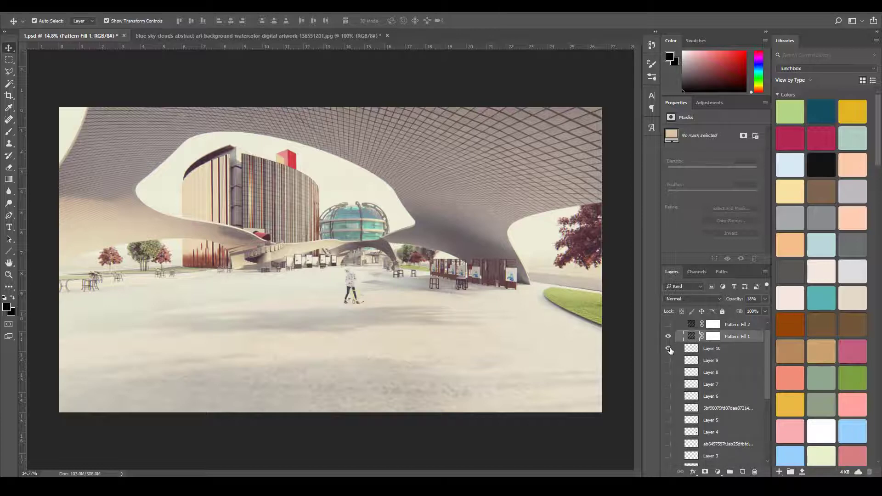
{"action": "left_click", "coordinate": [669, 361]}
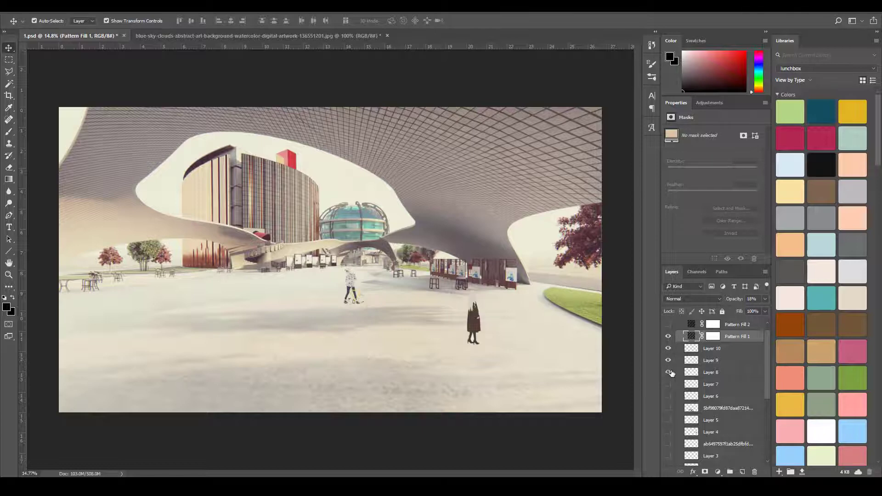
{"action": "left_click", "coordinate": [668, 372]}
{"action": "left_click", "coordinate": [668, 384]}
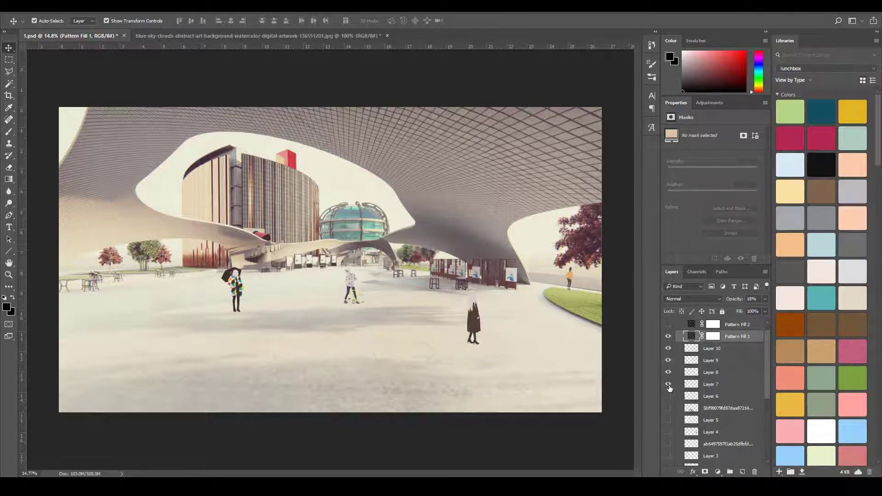
{"action": "left_click", "coordinate": [668, 396]}
{"action": "scroll", "coordinate": [670, 396], "scroll_direction": "down", "scroll_amount": 1}
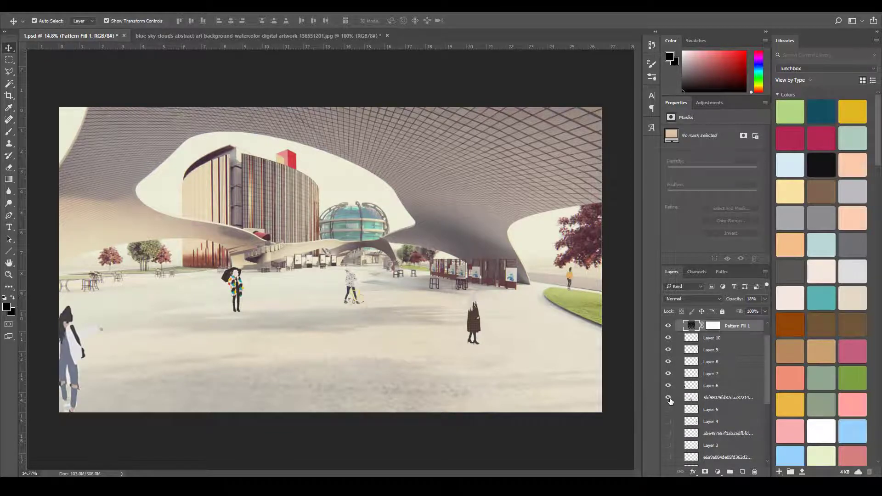
{"action": "left_click", "coordinate": [669, 397]}
{"action": "left_click", "coordinate": [669, 409]}
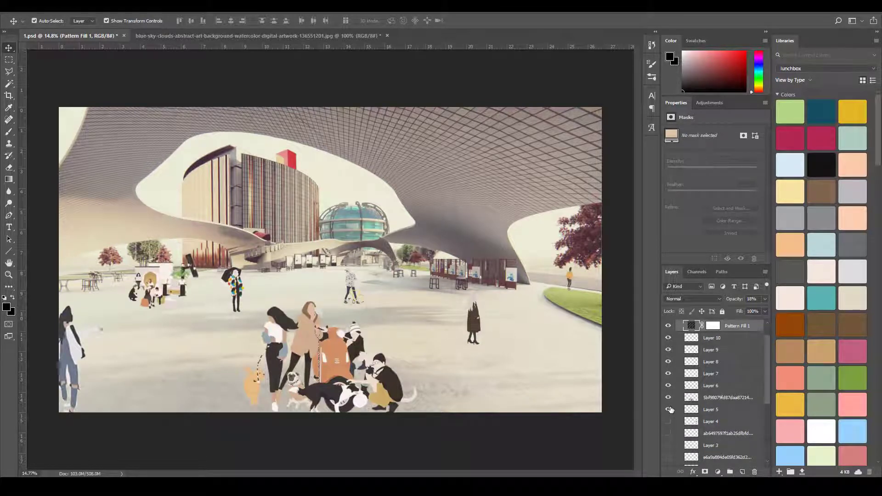
{"action": "left_click", "coordinate": [668, 421]}
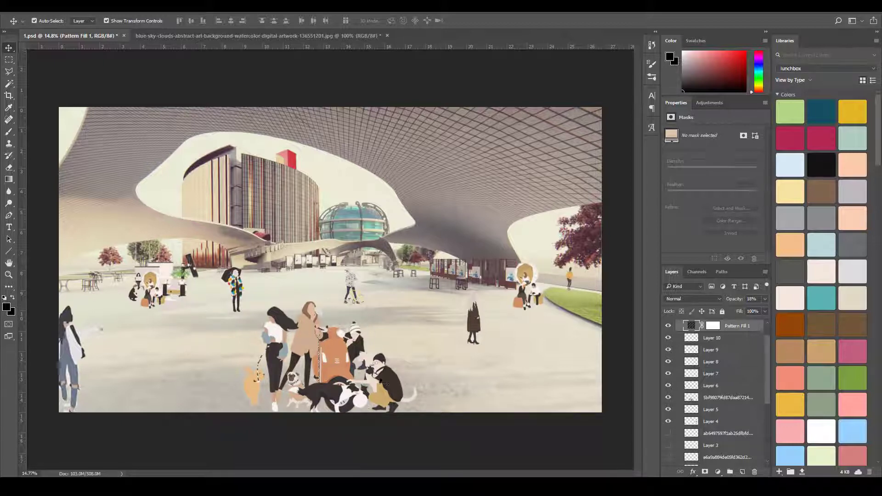
Show the remaining cut-out figure layers, including Layers 3, 2, 1 and the right-edge walker
{"action": "scroll", "coordinate": [718, 415], "scroll_direction": "down", "scroll_amount": 1}
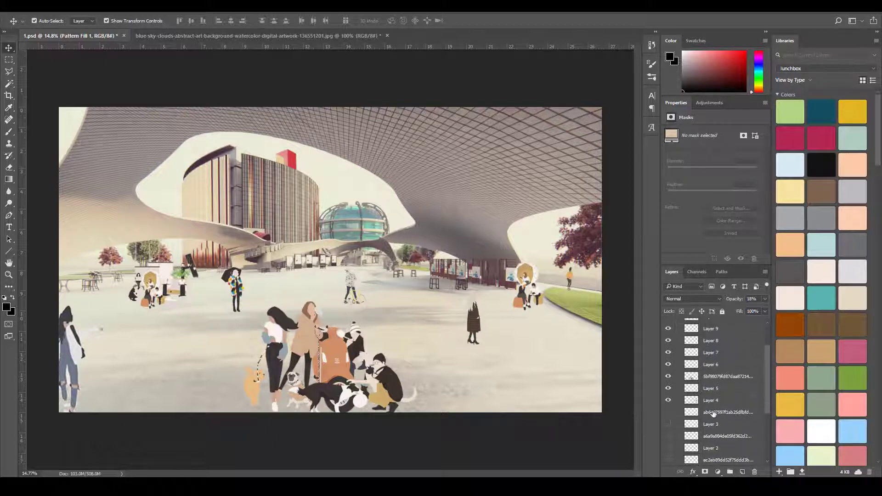
{"action": "left_click", "coordinate": [668, 412]}
{"action": "scroll", "coordinate": [686, 426], "scroll_direction": "down", "scroll_amount": 2}
{"action": "left_click", "coordinate": [668, 402]}
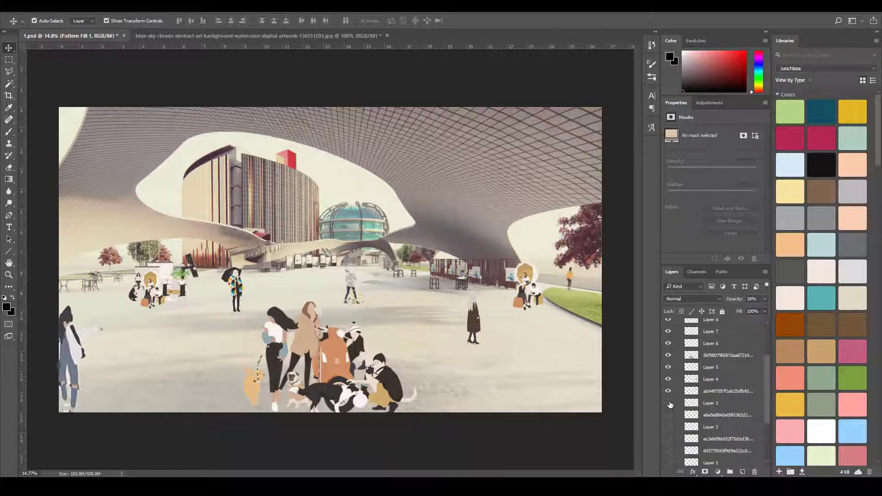
{"action": "left_click", "coordinate": [669, 425]}
{"action": "left_click", "coordinate": [668, 414]}
{"action": "scroll", "coordinate": [669, 418], "scroll_direction": "down", "scroll_amount": 3}
{"action": "left_click", "coordinate": [668, 407]}
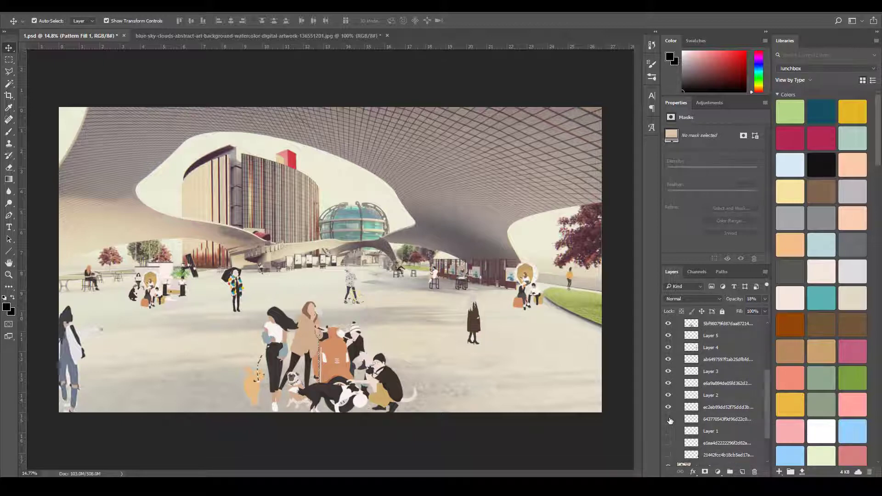
{"action": "left_click", "coordinate": [668, 418]}
{"action": "left_click", "coordinate": [669, 431]}
{"action": "scroll", "coordinate": [671, 434], "scroll_direction": "down", "scroll_amount": 2}
{"action": "left_click", "coordinate": [668, 421]}
{"action": "left_click", "coordinate": [668, 434]}
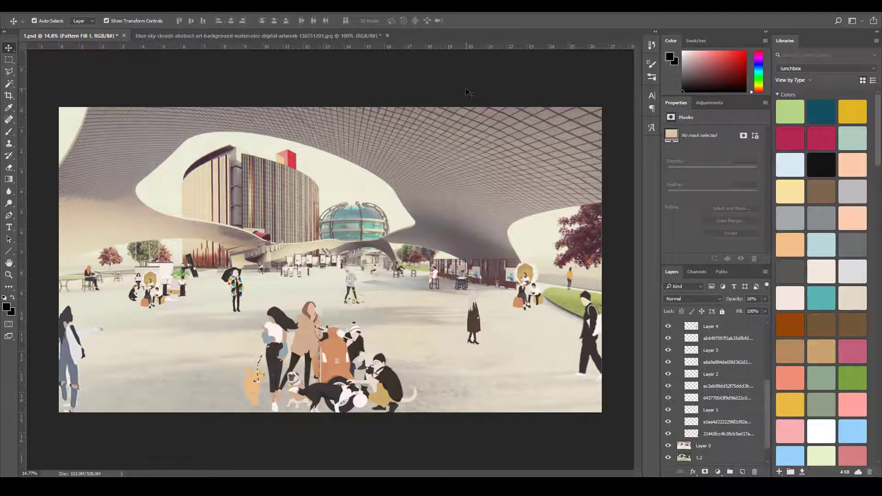
Duplicate Pattern Fill 1 with Ctrl+J, undo it, and collapse Group 1
{"action": "scroll", "coordinate": [735, 395], "scroll_direction": "up", "scroll_amount": 4}
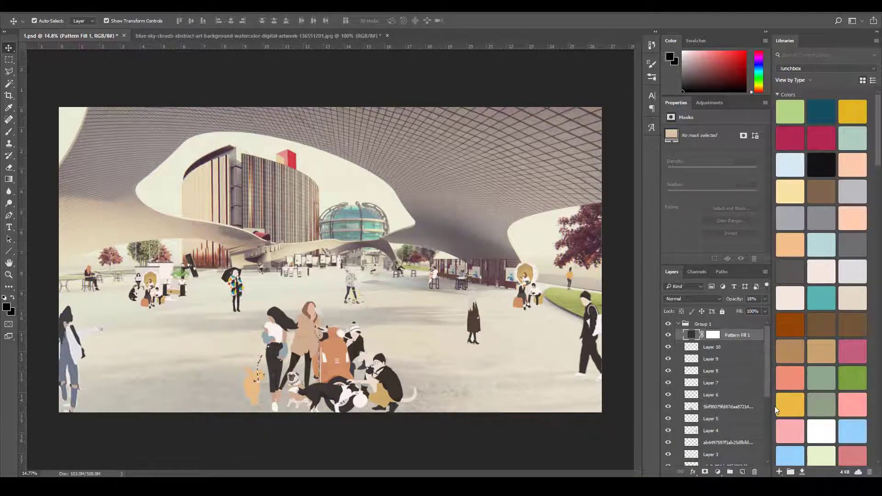
{"action": "key", "text": "ctrl+j"}
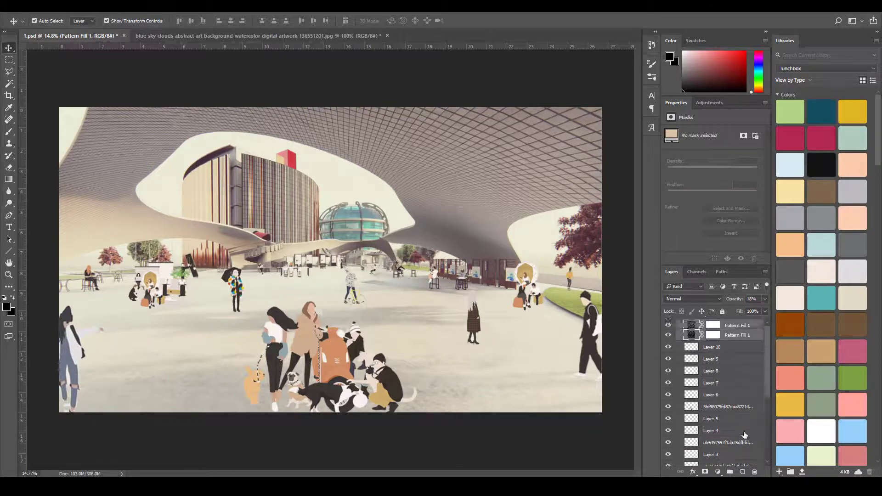
{"action": "key", "text": "ctrl+z"}
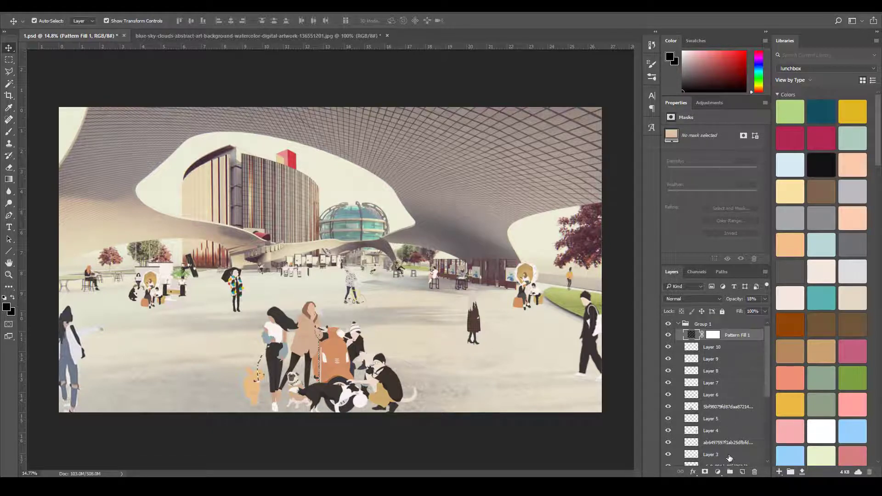
{"action": "left_click", "coordinate": [677, 323]}
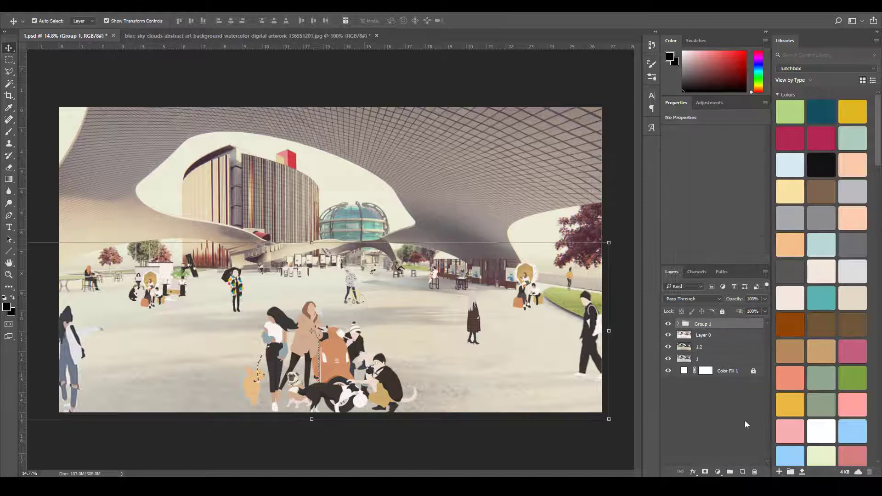
{"action": "left_click", "coordinate": [727, 436]}
Add a Black & White adjustment layer, compare it on and off, and leave it hidden
{"action": "left_click", "coordinate": [718, 472]}
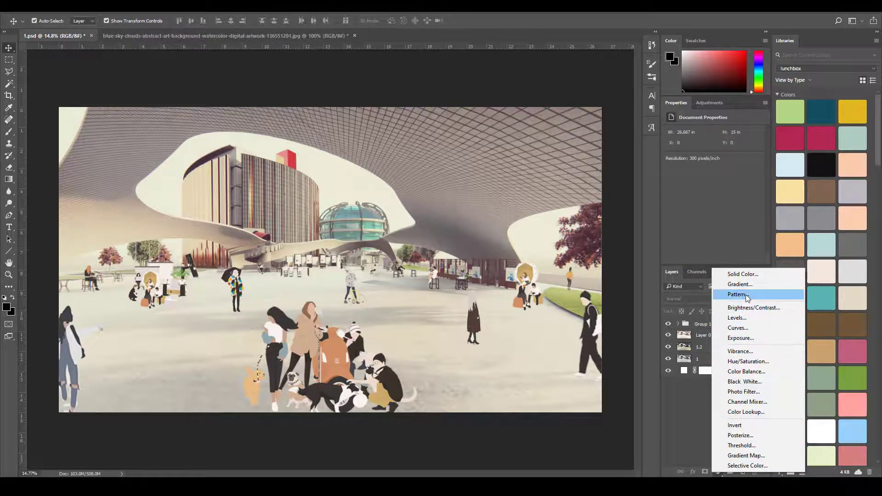
{"action": "left_click", "coordinate": [744, 382]}
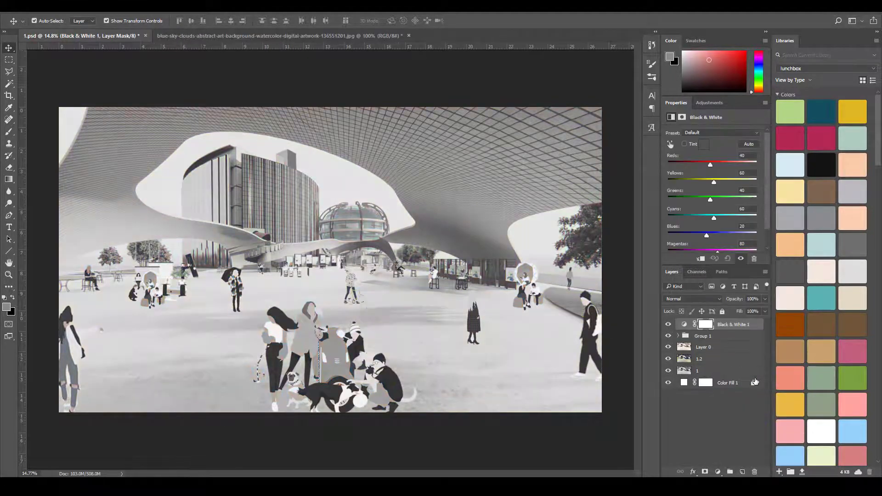
{"action": "left_click", "coordinate": [668, 324]}
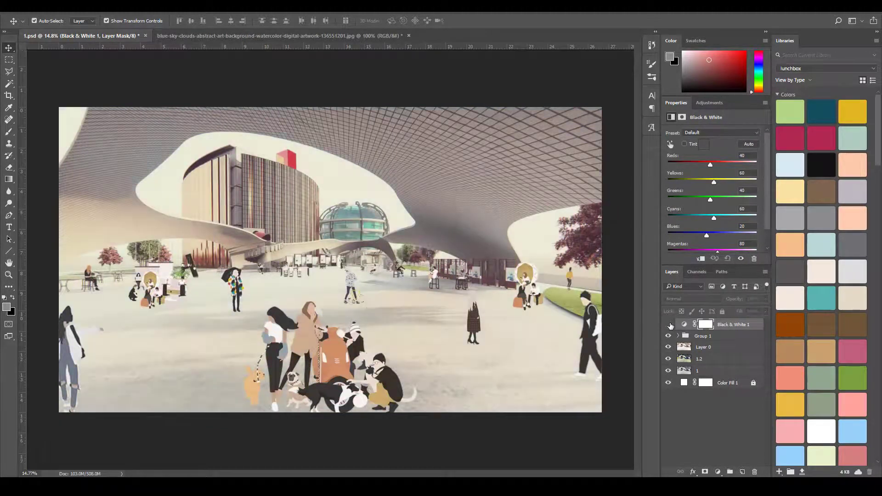
{"action": "left_click", "coordinate": [668, 324]}
{"action": "left_click", "coordinate": [718, 472]}
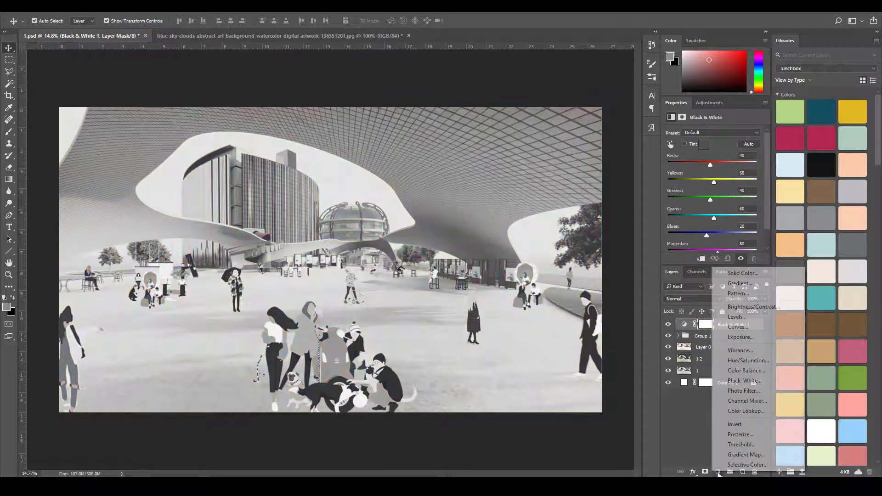
{"action": "left_click", "coordinate": [687, 414]}
{"action": "left_click", "coordinate": [668, 324]}
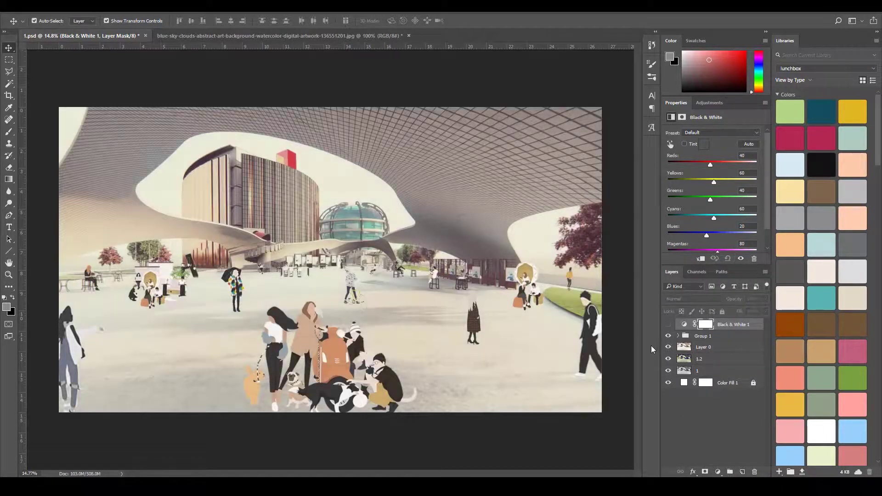